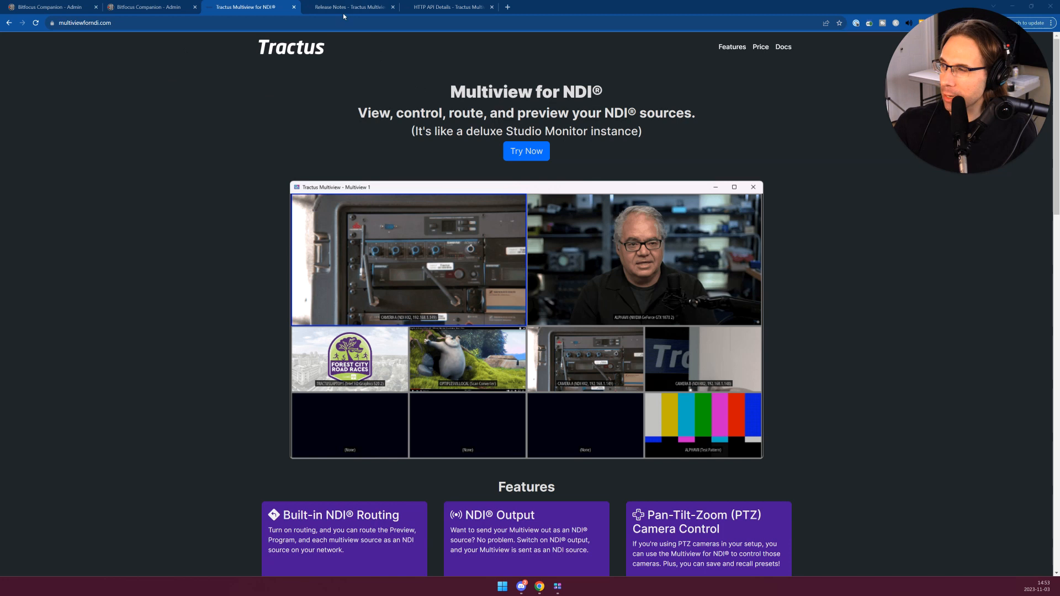
- Review the Multiview for NDI release notes and bring up the Tractus Multiview window with the camera feeds
click(357, 8)
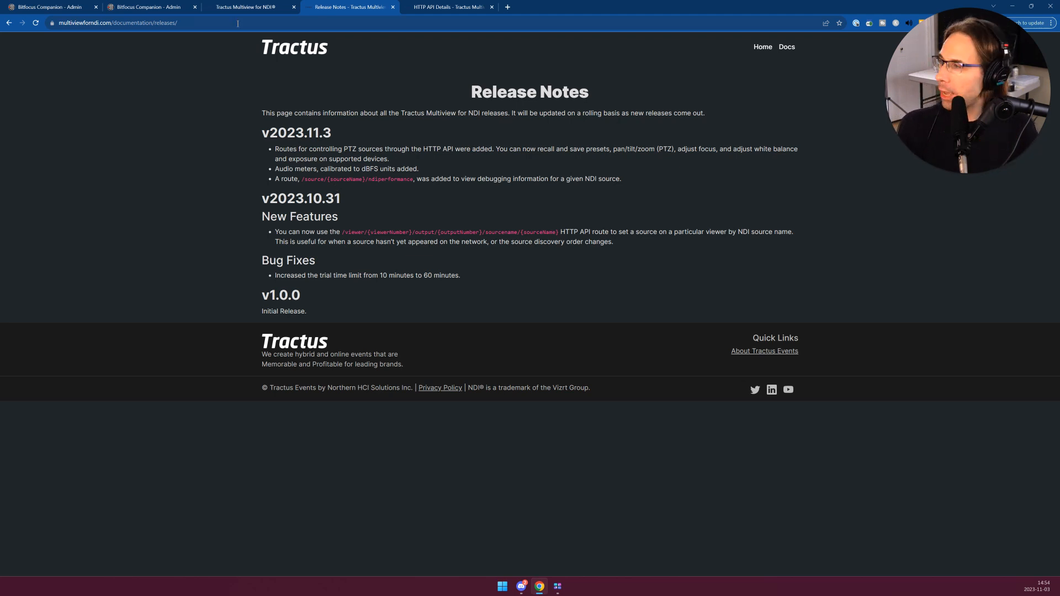
click(559, 587)
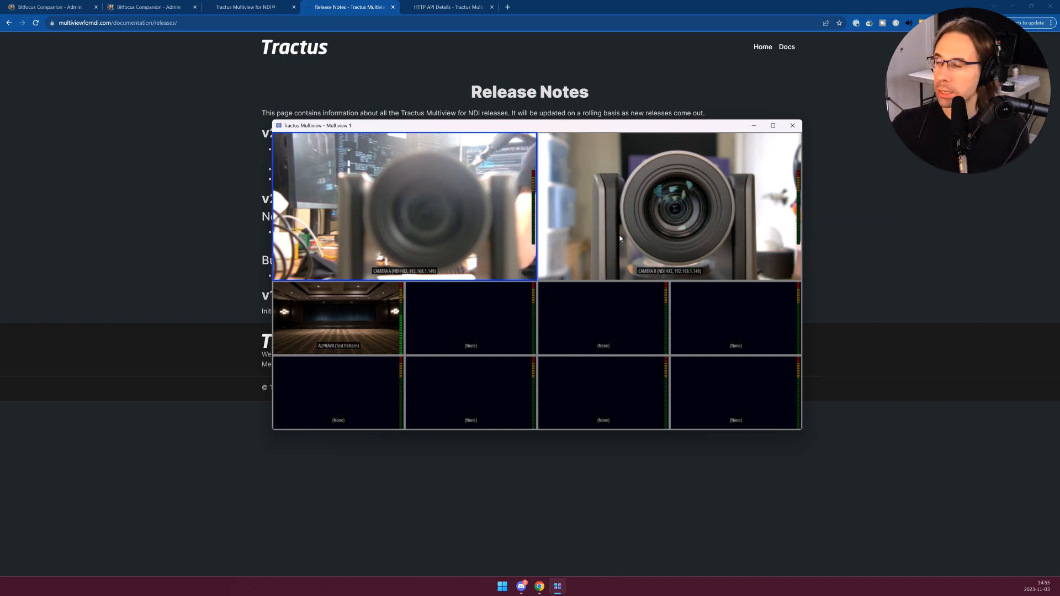
- Examine the HTTP API documentation down to the Source Control section's loadpreset route
click(434, 7)
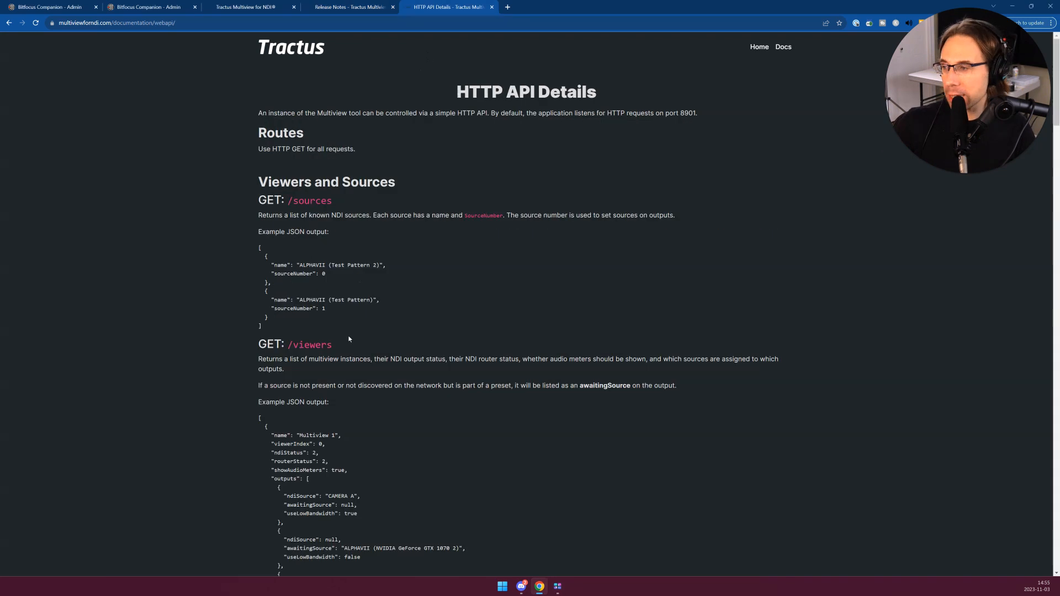
scroll(349, 339, down, 18)
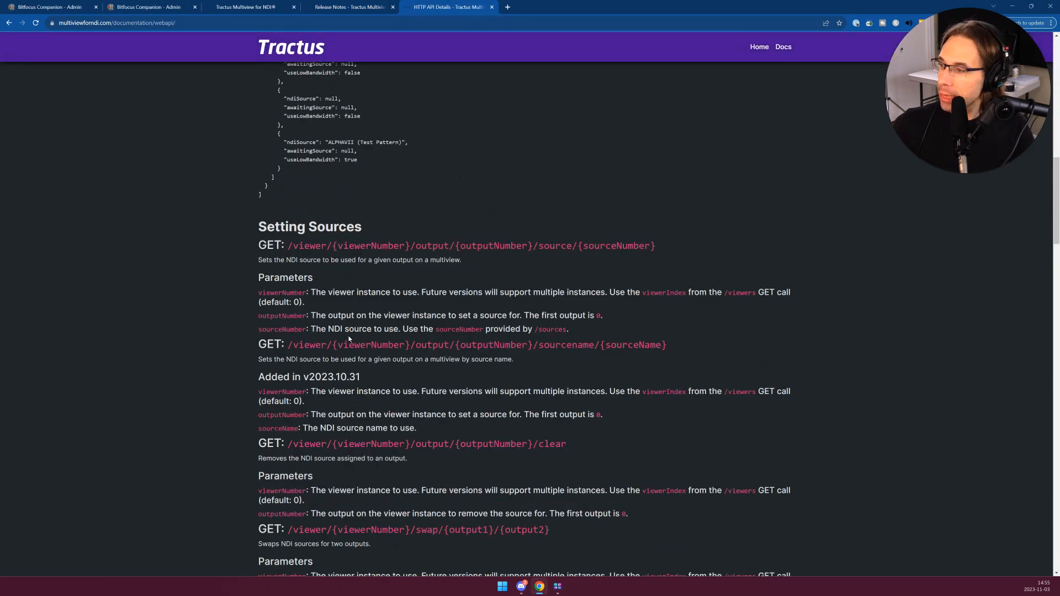
scroll(349, 339, down, 12)
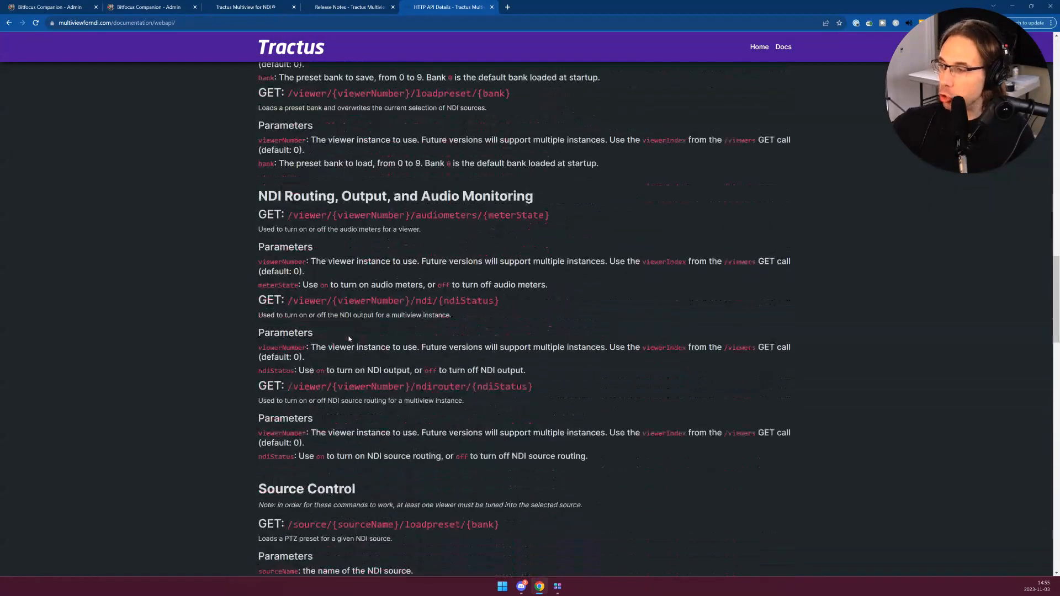
scroll(348, 339, down, 3)
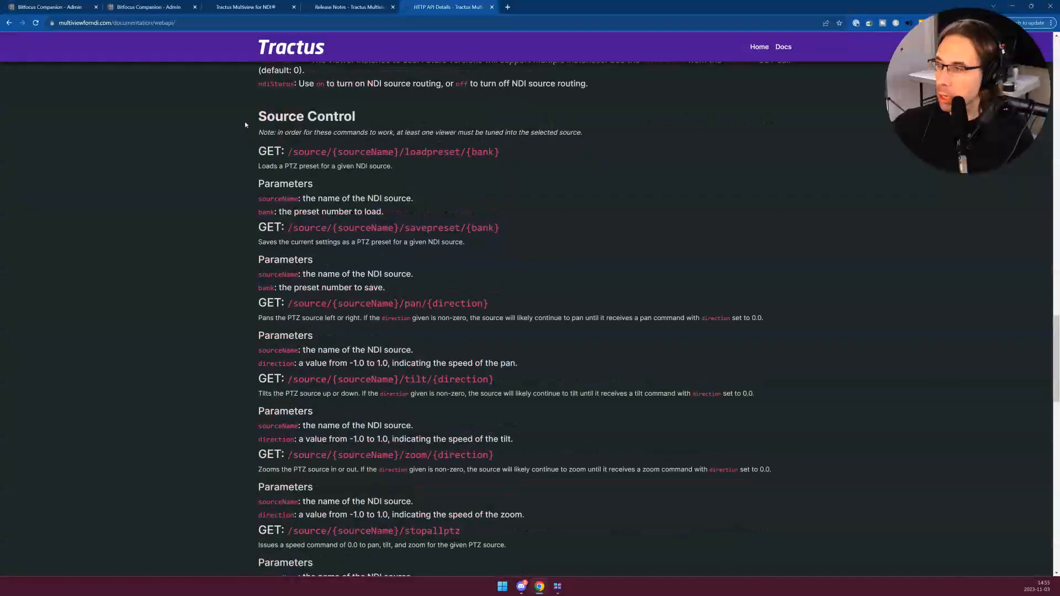
drag(288, 152, 479, 152)
click(348, 152)
click(410, 152)
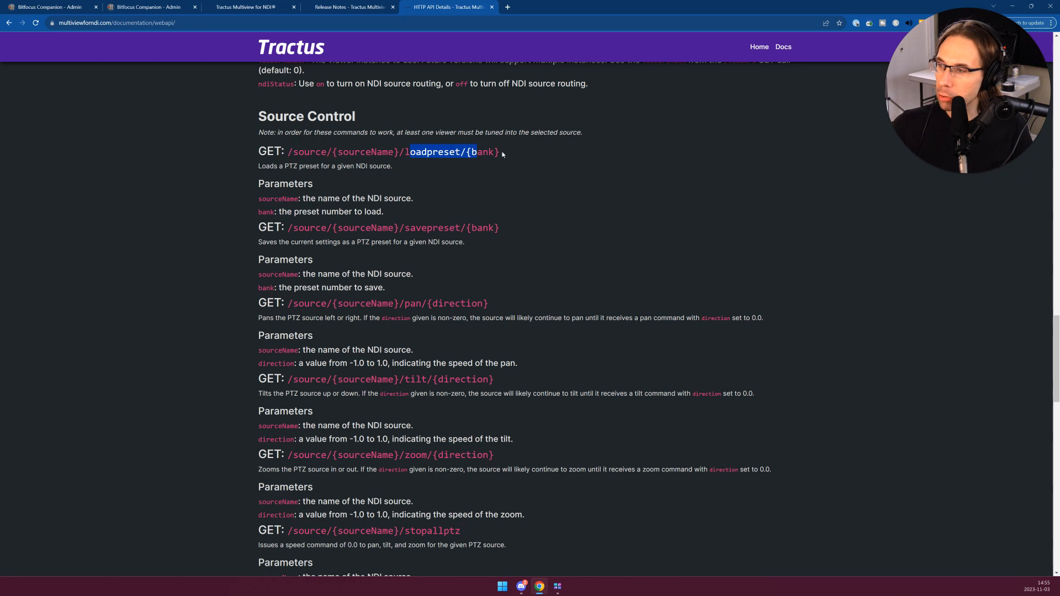
click(503, 153)
- Examine the remaining Source Control routes, including stopallptz, autofocus, white balance, exposure and ndiperformance
scroll(400, 285, down, 1)
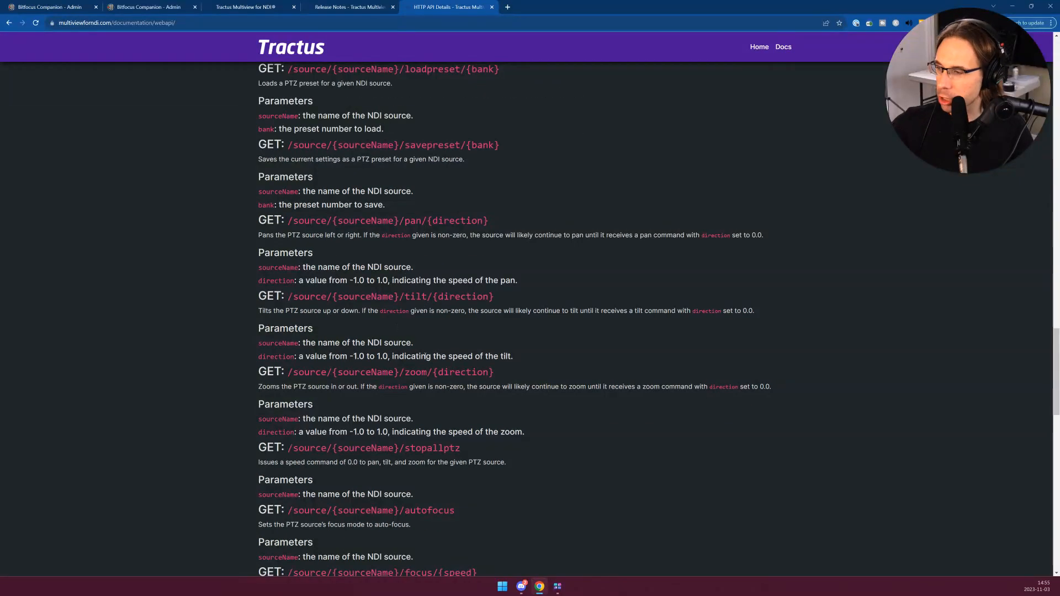
scroll(436, 343, down, 2)
drag(468, 323, 399, 324)
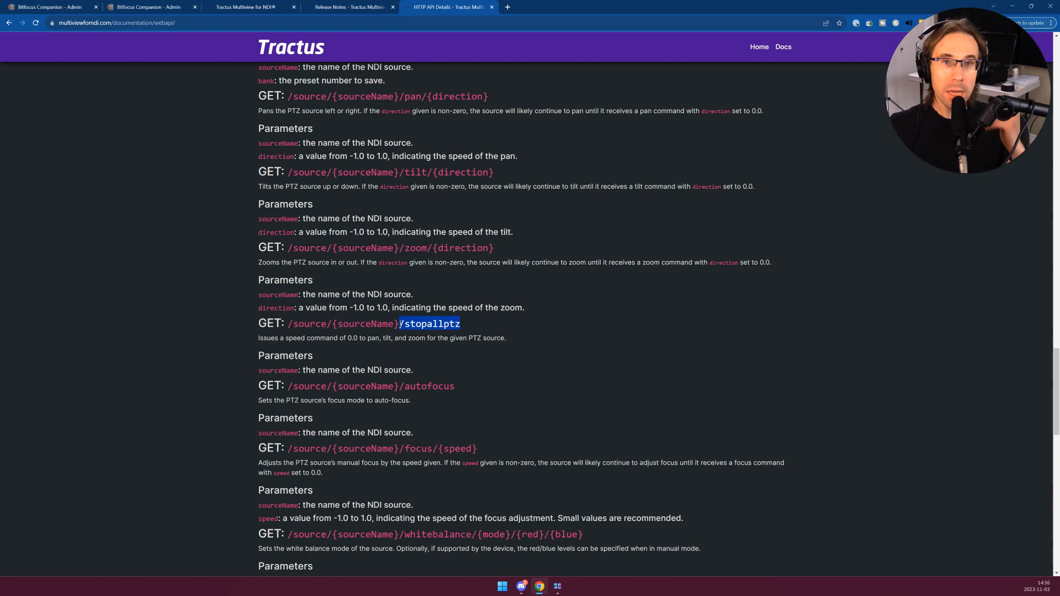
scroll(456, 236, down, 3)
click(406, 233)
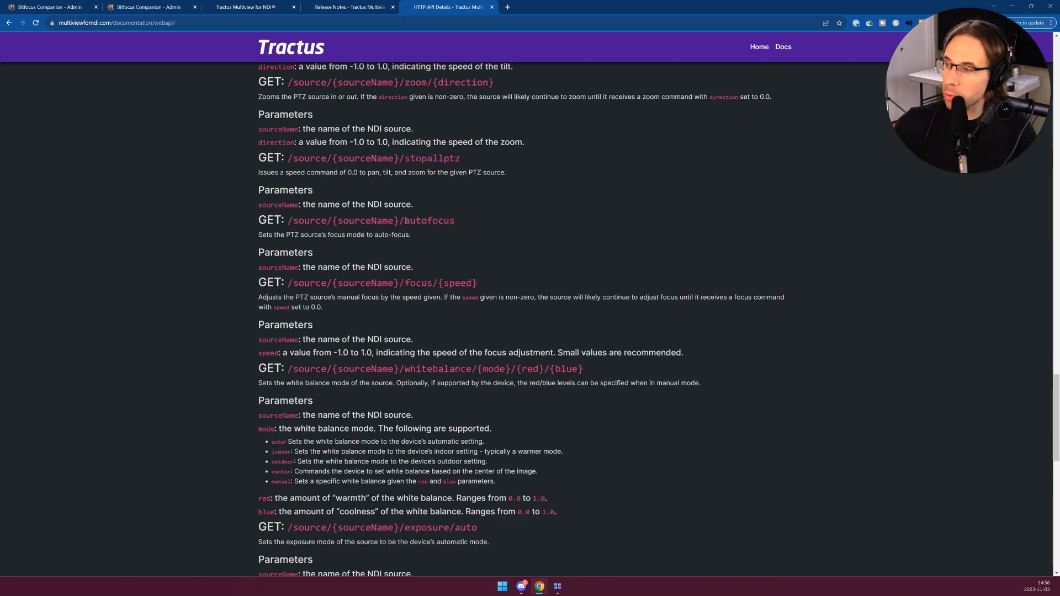
double_click(436, 219)
click(413, 271)
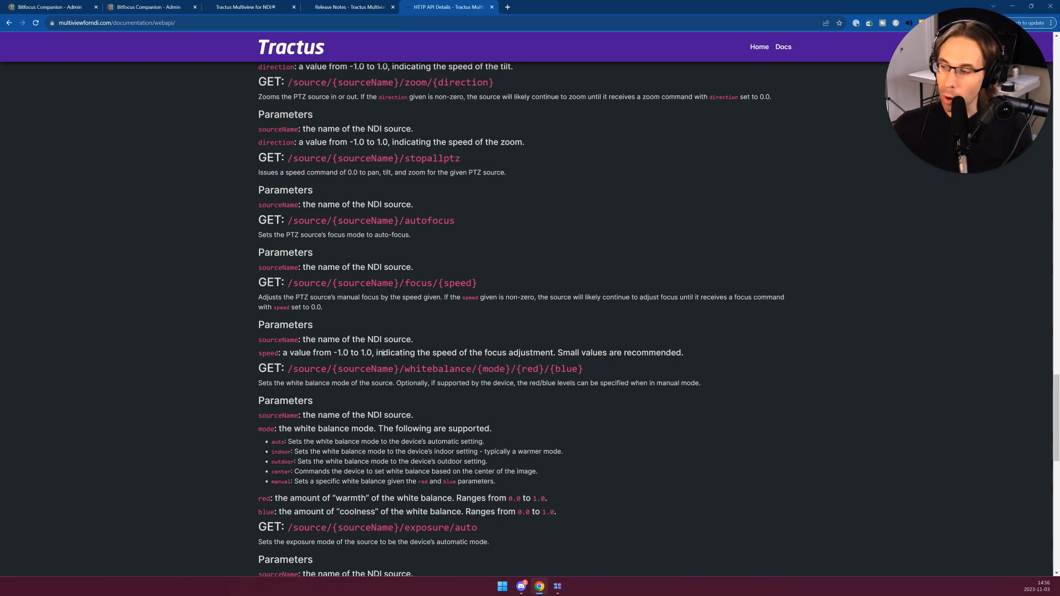
scroll(382, 353, down, 3)
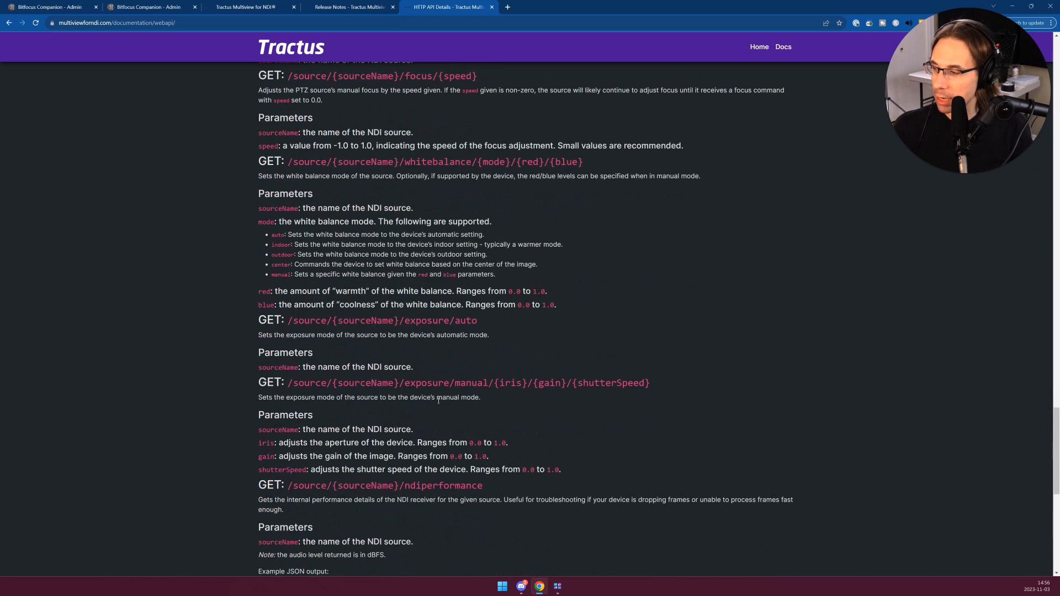
scroll(395, 415, down, 1)
drag(485, 402, 348, 402)
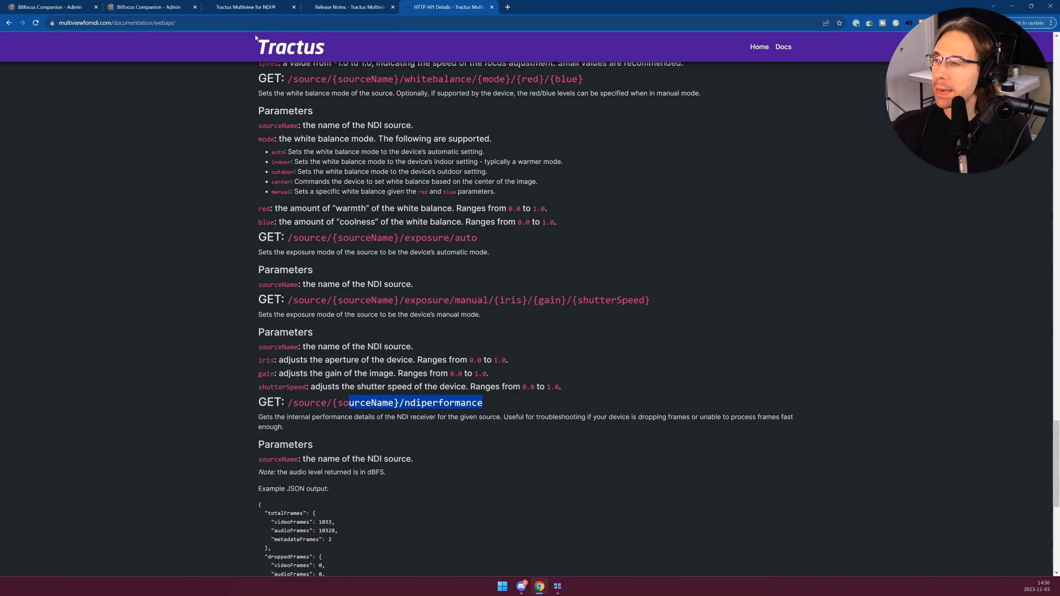
- Inspect the Load Bank button's HTTP GET URL in Companion, including its host, source name, loadpreset command and preset bank variable
click(77, 7)
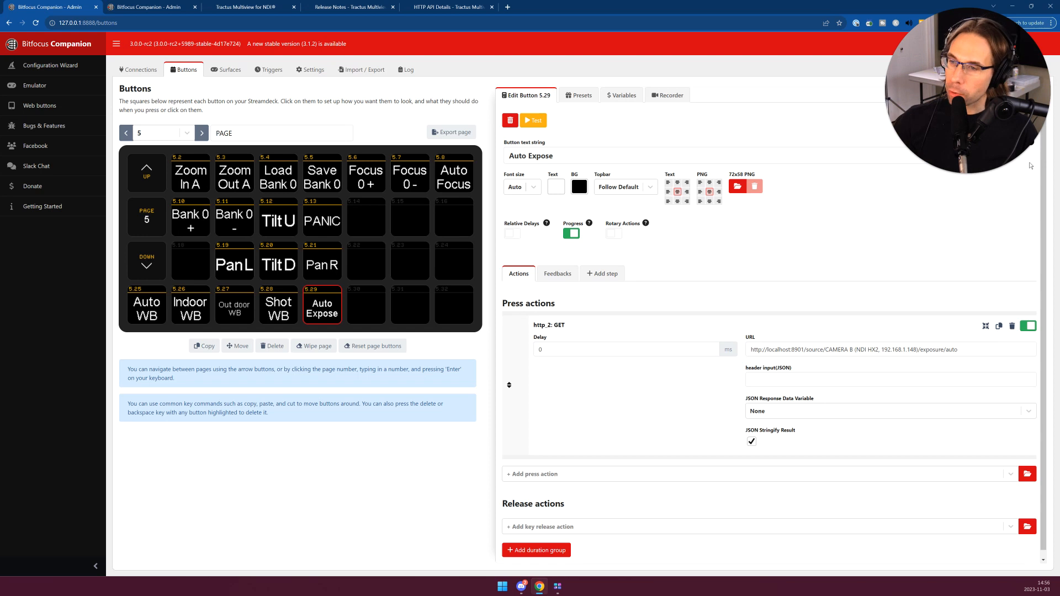
click(281, 180)
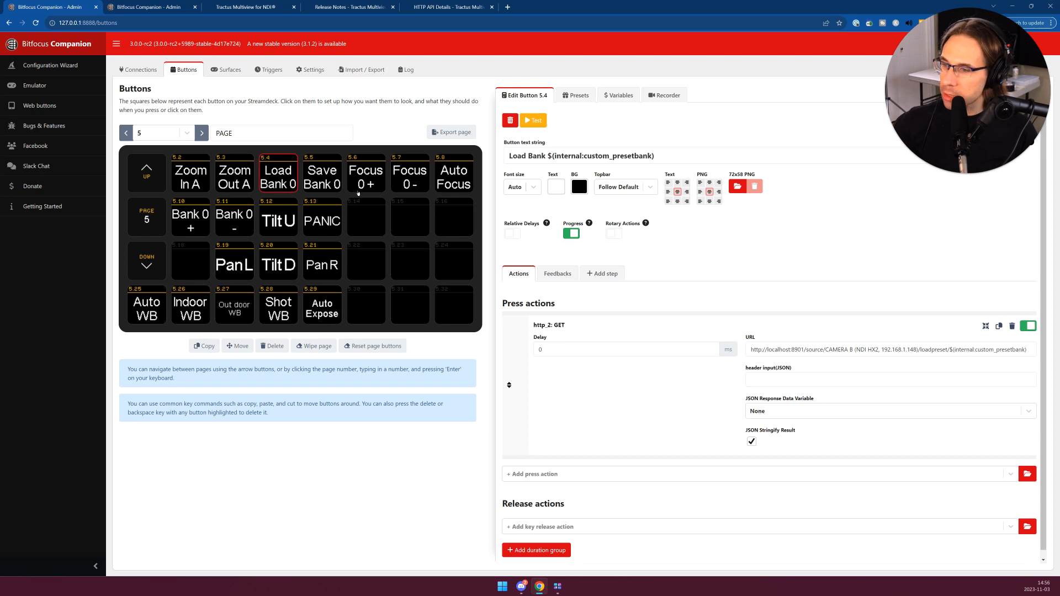
drag(808, 349, 739, 351)
click(777, 349)
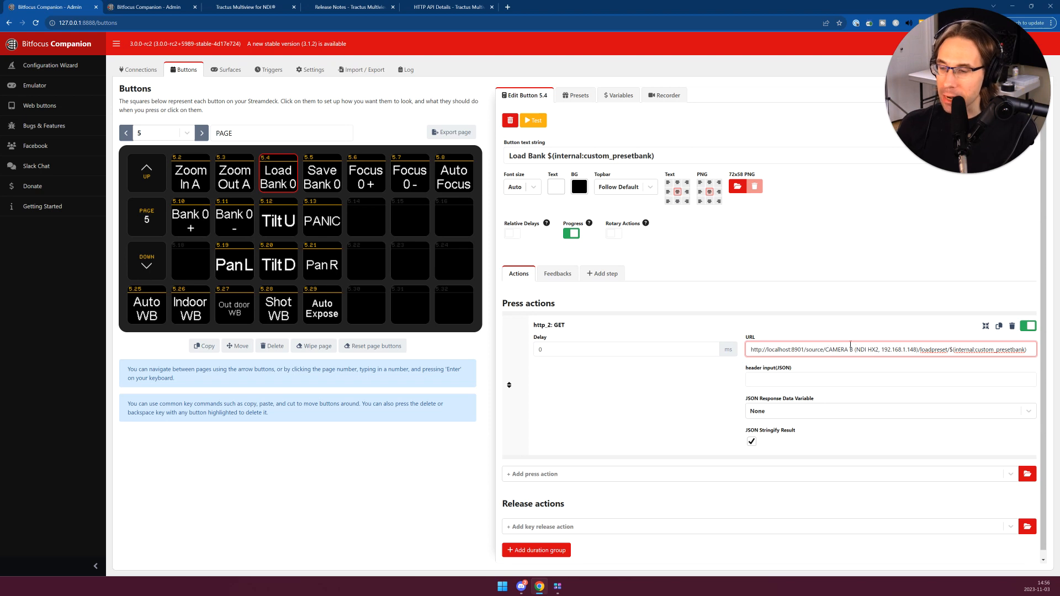
drag(826, 349, 911, 349)
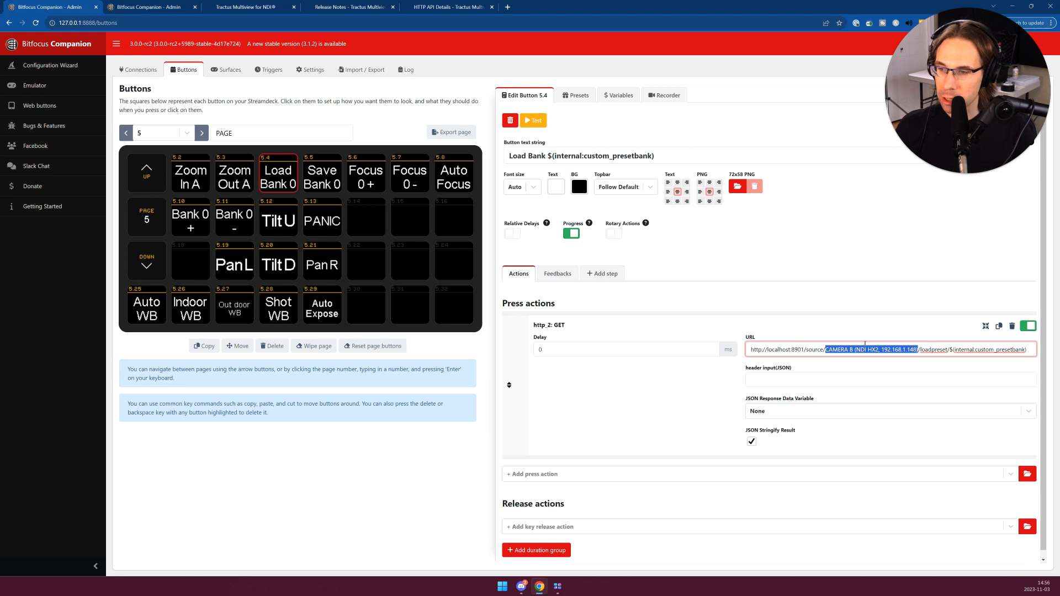
double_click(943, 349)
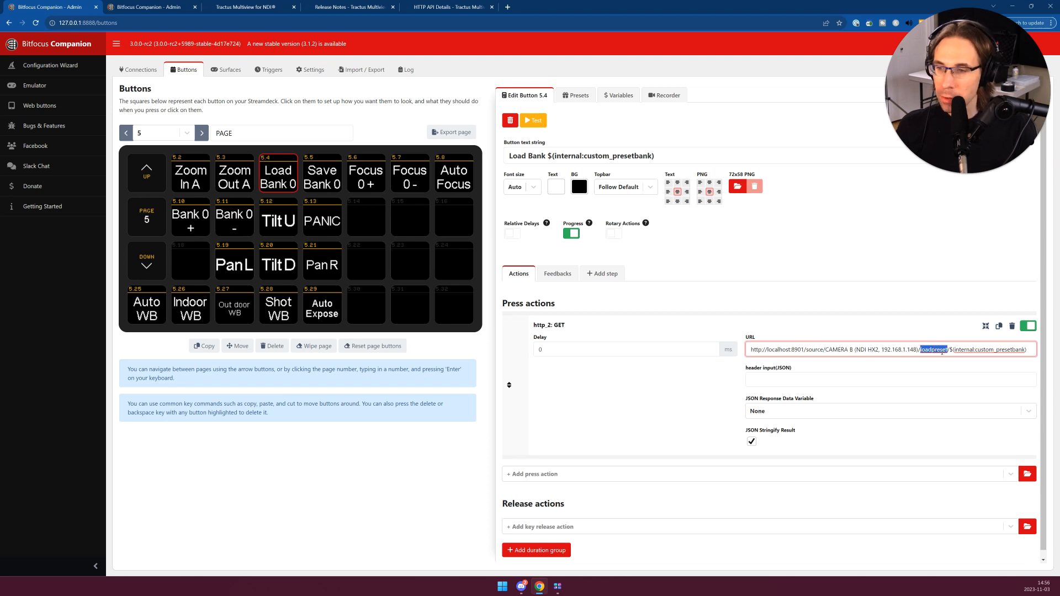
drag(1031, 349, 758, 371)
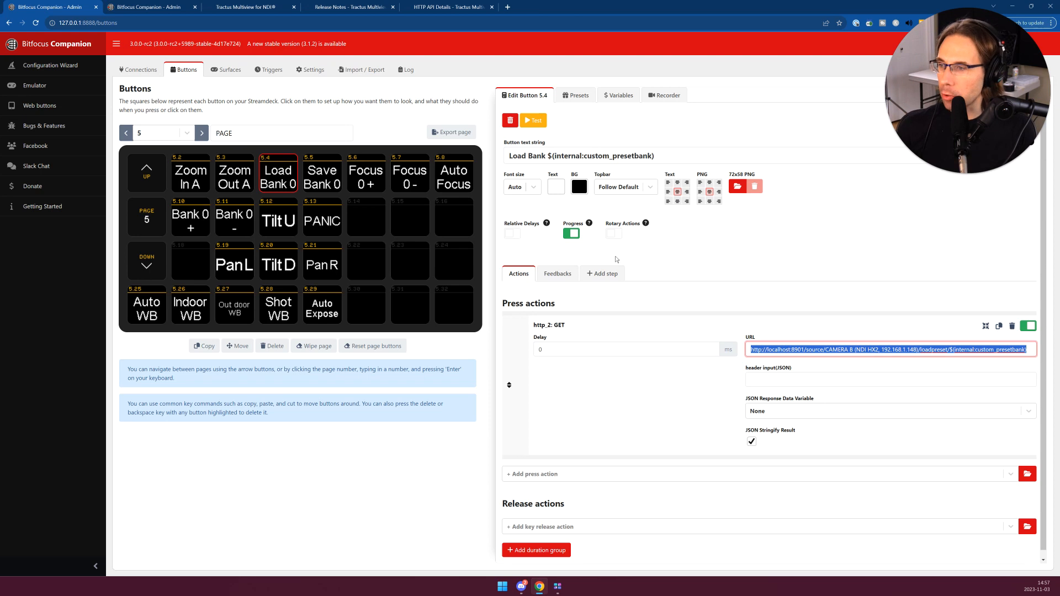
- Check the custom variables and inspect the expression action on the Bank + button
click(614, 95)
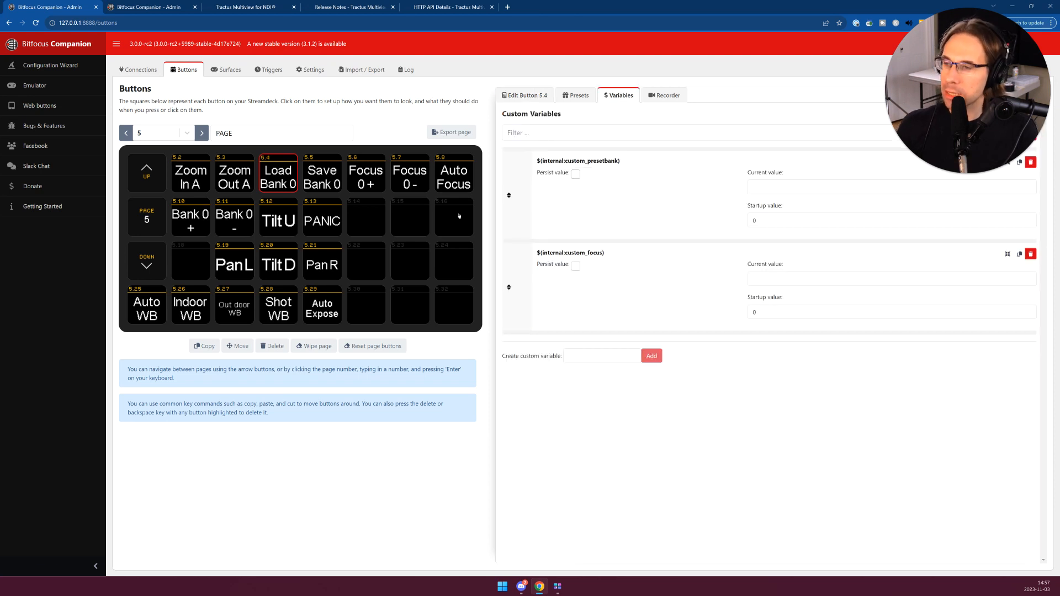
click(181, 213)
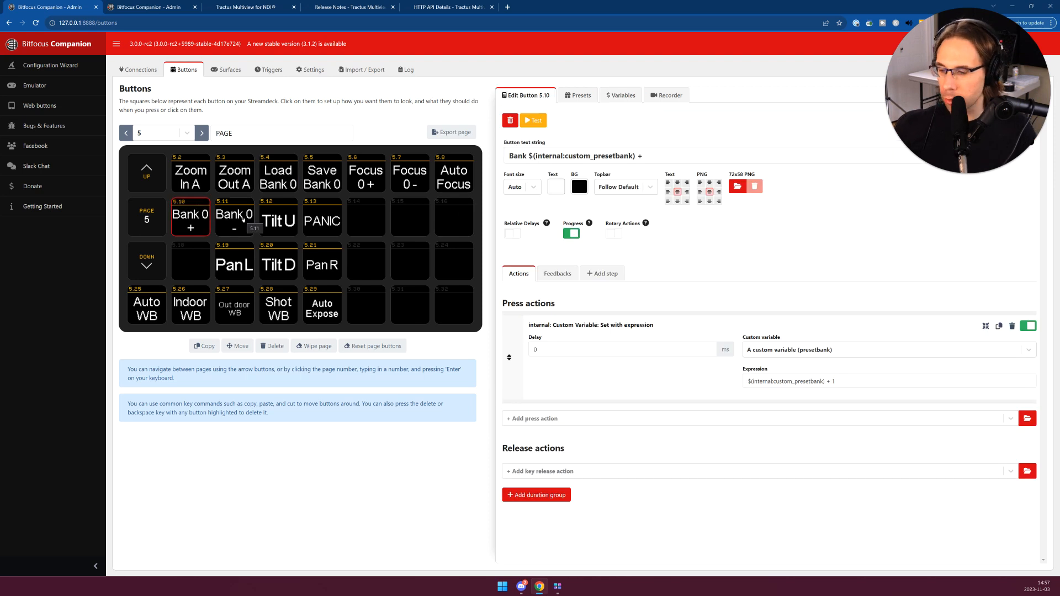
- In the Companion emulator, raise the preset bank to 4 and lower it back to 1
click(154, 7)
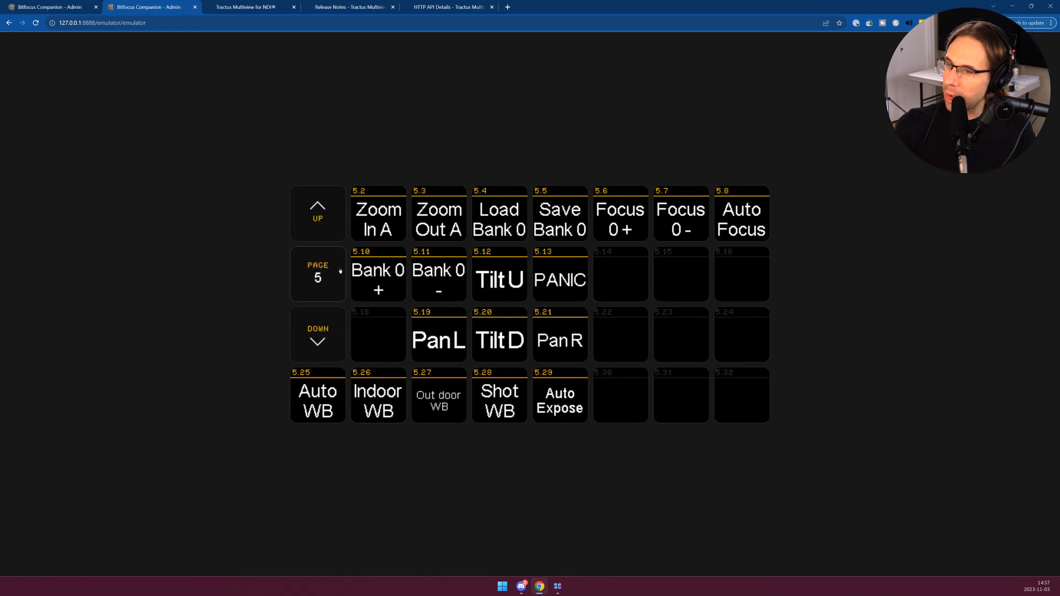
click(379, 279)
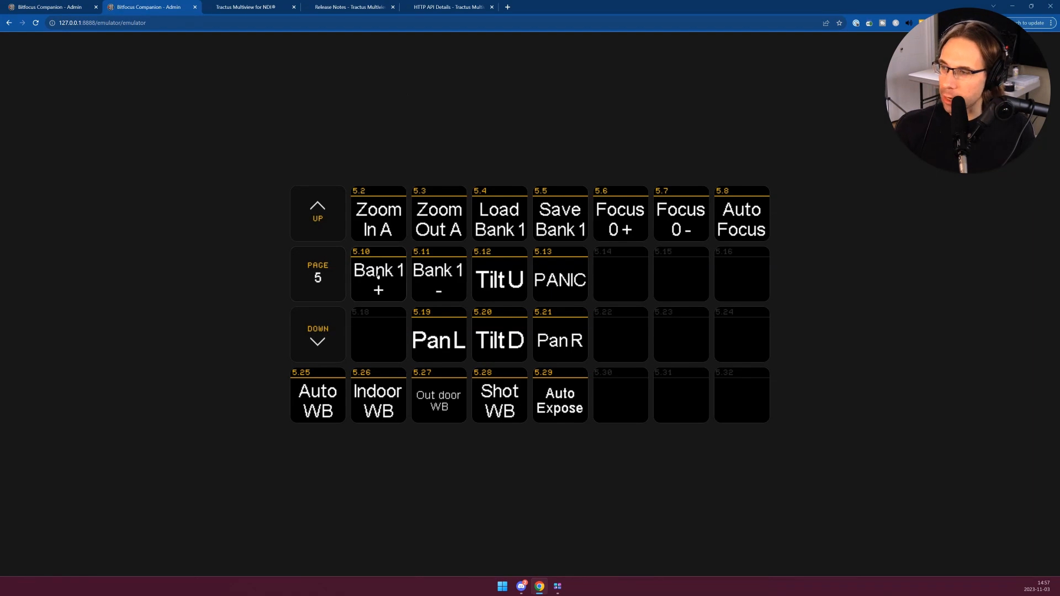
click(379, 276)
click(439, 288)
click(388, 280)
click(391, 279)
click(394, 279)
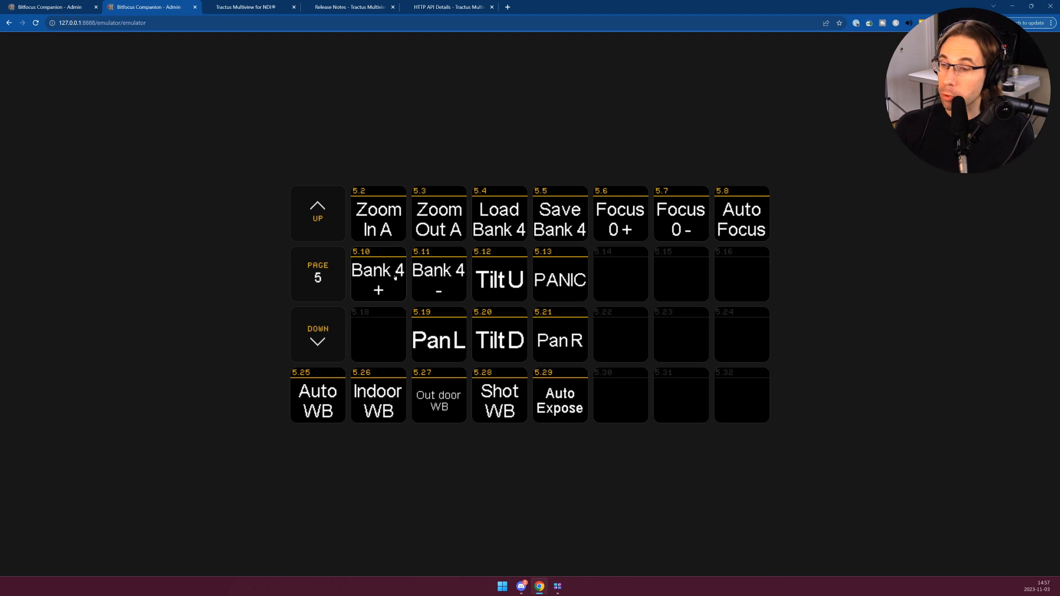
click(446, 283)
click(445, 283)
click(446, 282)
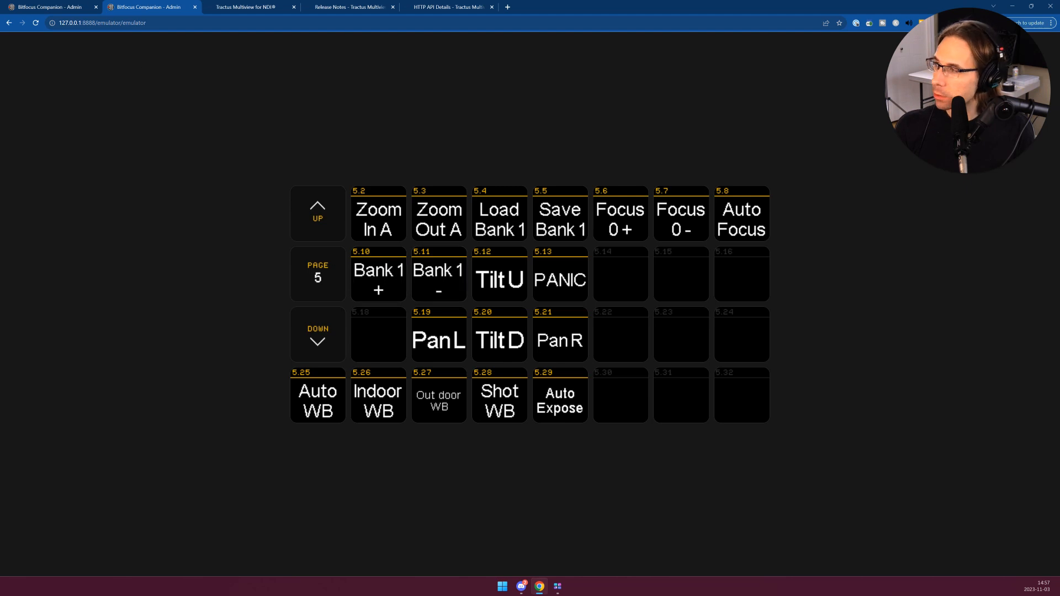
- With the emulator beside the Multiview window, pan Camera B left and tilt it up, and save the position to preset bank 1
click(80, 5)
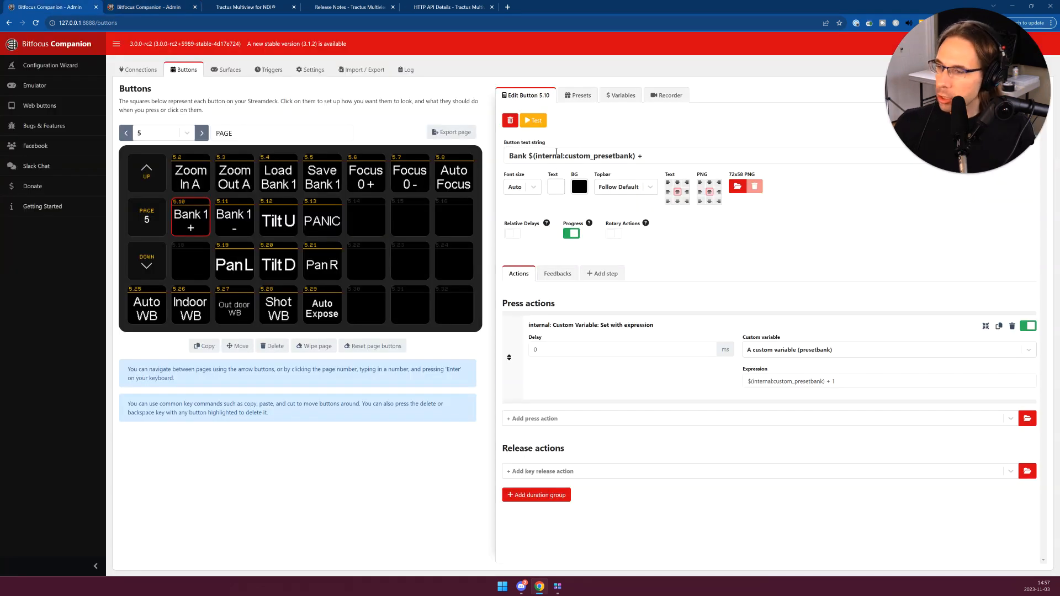
click(141, 7)
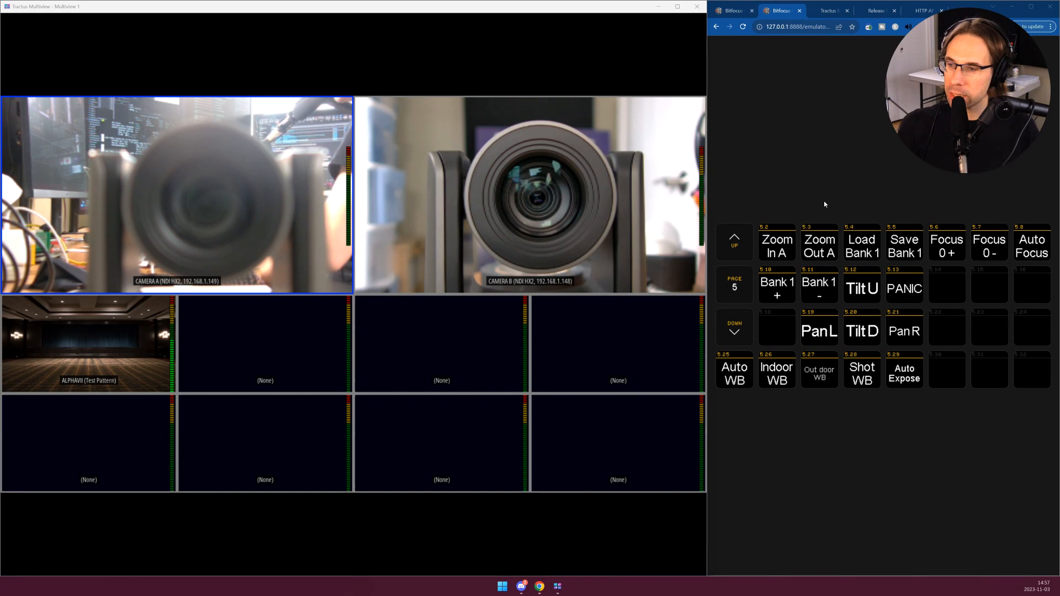
click(821, 331)
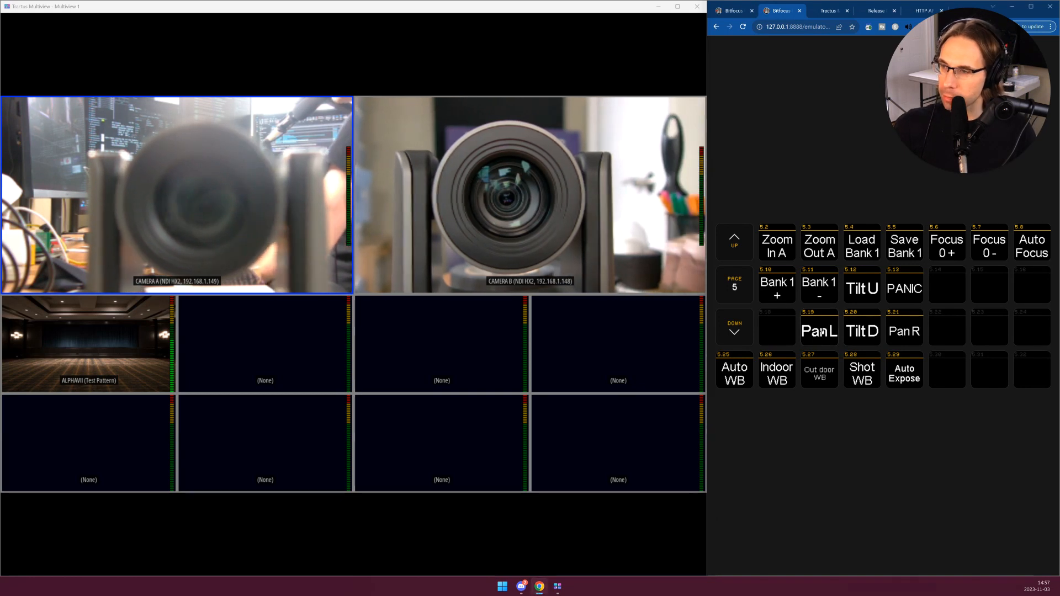
click(863, 289)
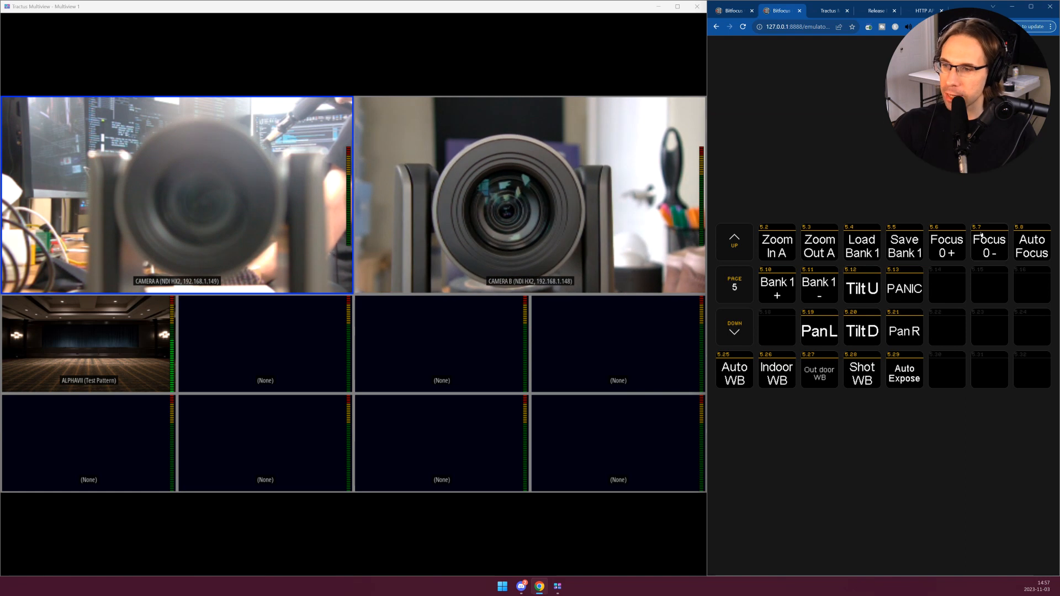
click(905, 250)
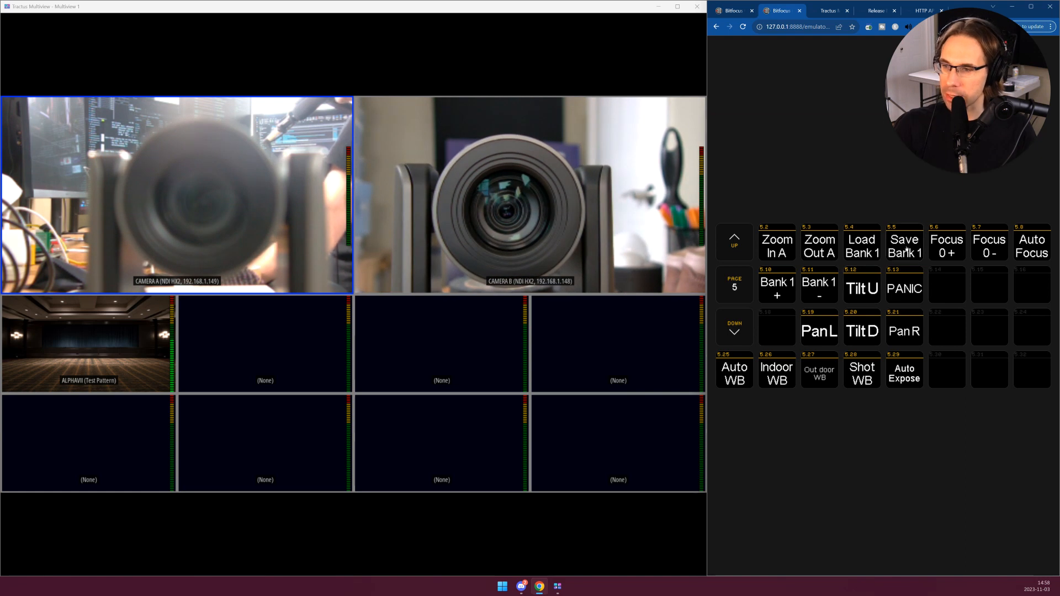
- Reframe Camera B from the emulator by panning left and right, tilting down, and zooming out and back in
click(826, 339)
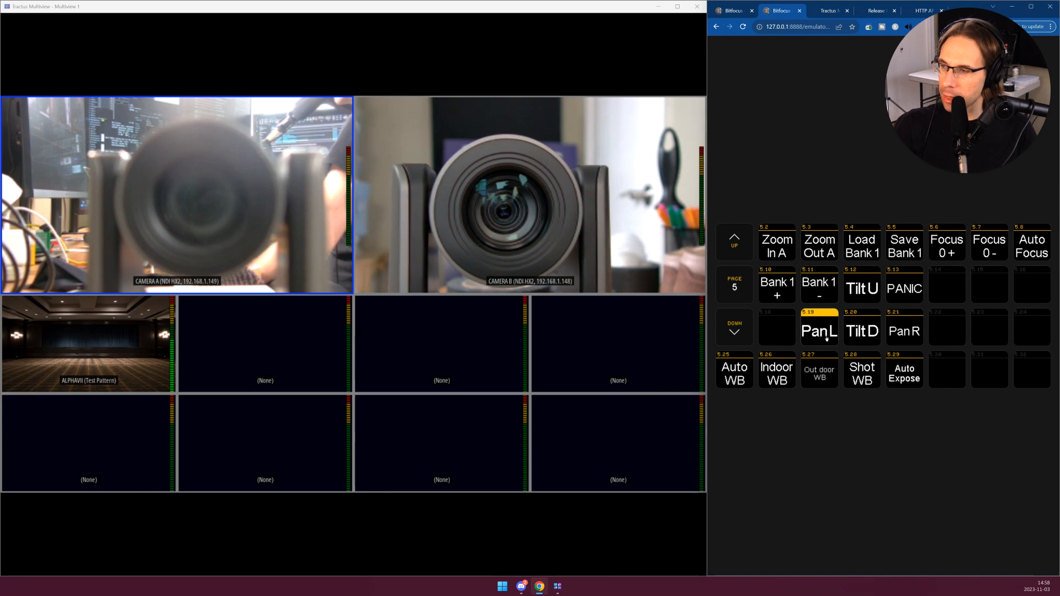
click(899, 333)
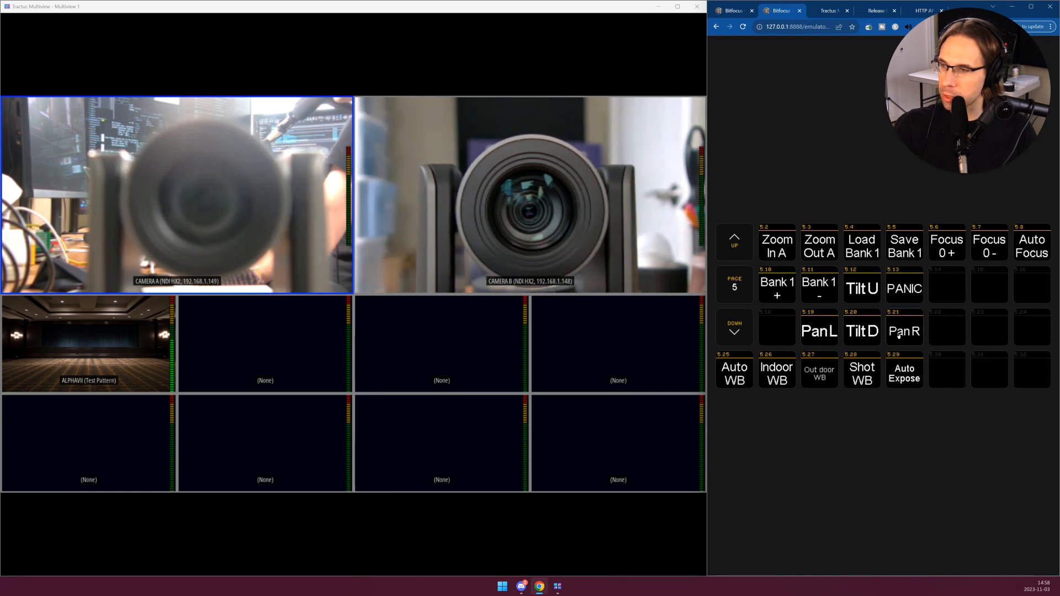
click(877, 333)
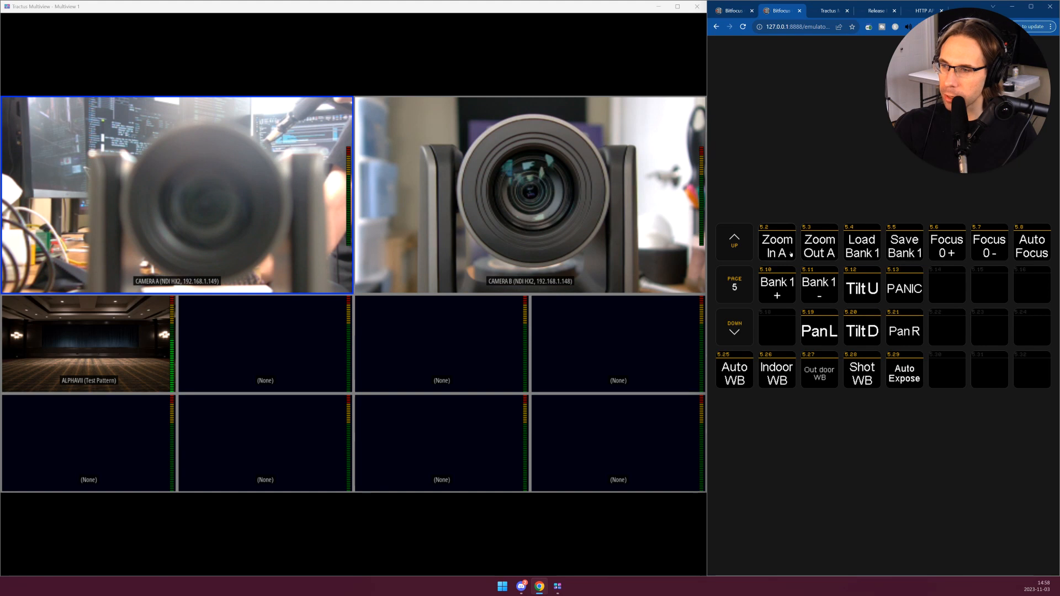
click(831, 248)
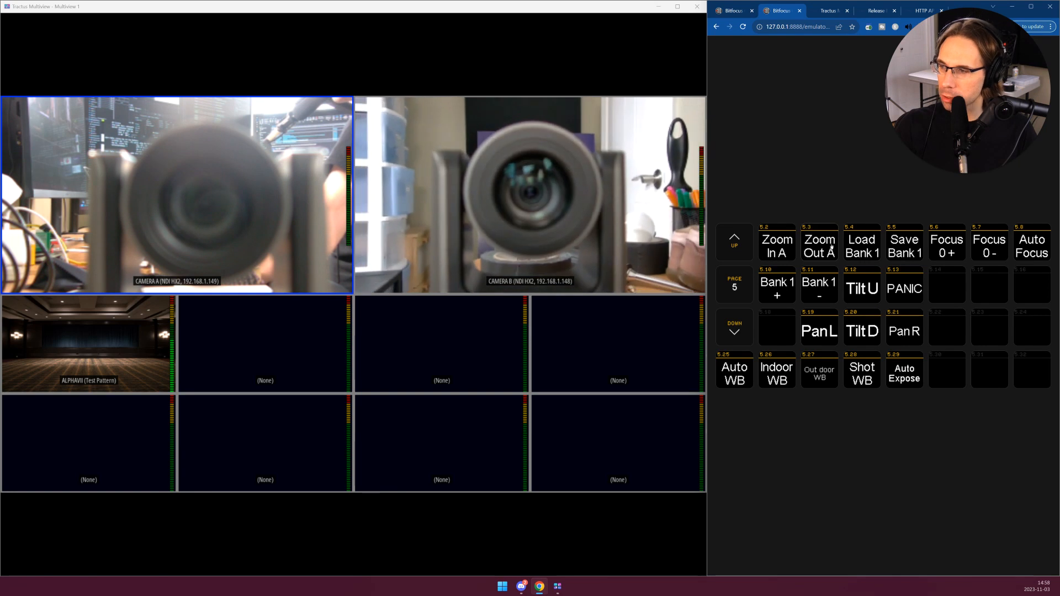
click(780, 251)
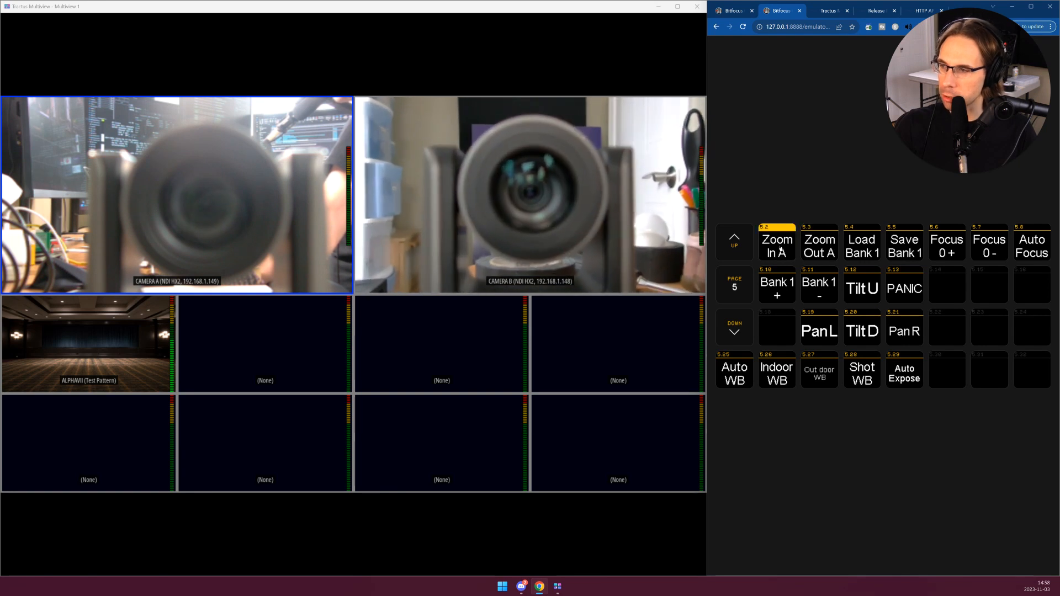
- Zoom Camera B in, lower the preset bank to 0, and save the framing to bank 0
click(780, 252)
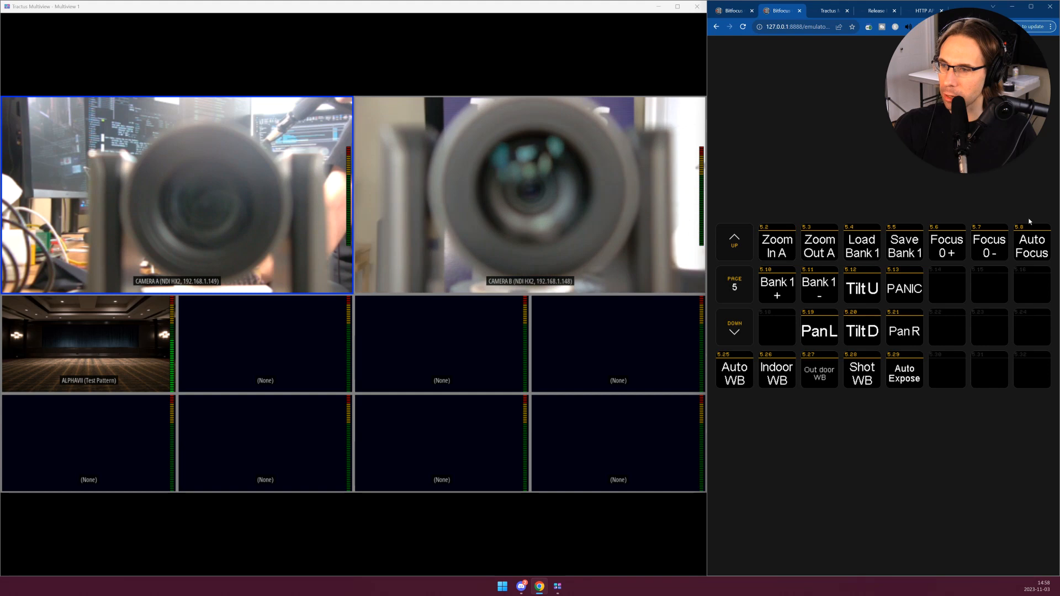
click(816, 293)
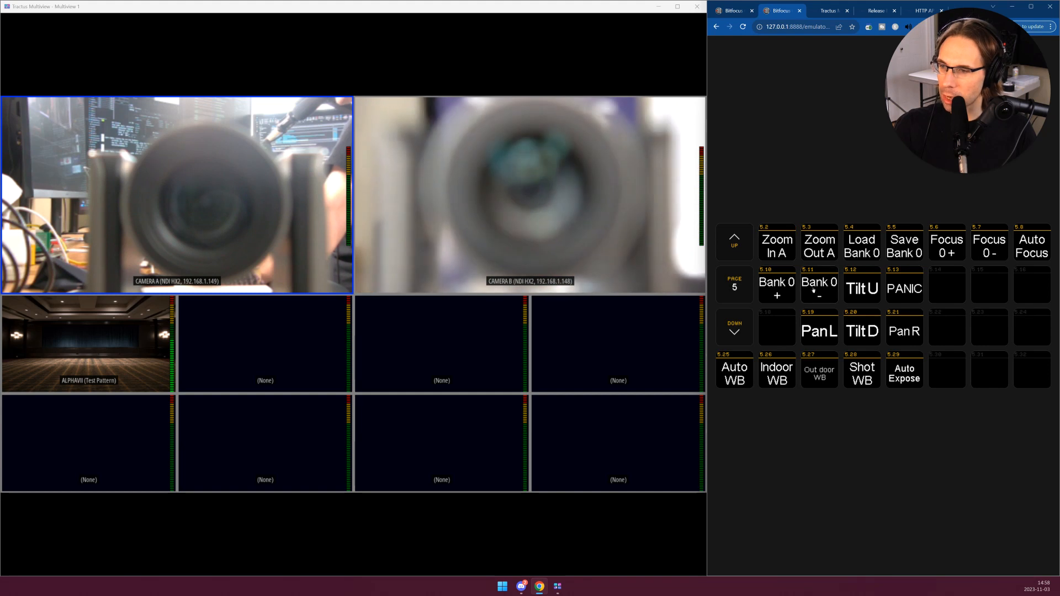
click(901, 245)
- Recall Camera B's preset from bank 1 and return to the framing stored in bank 0
click(776, 284)
click(865, 251)
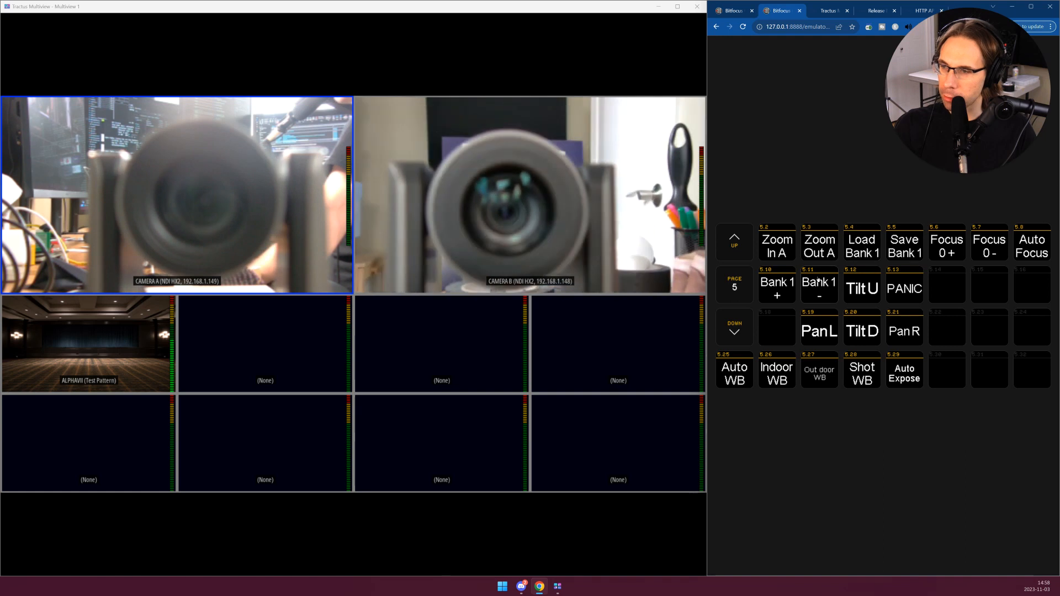
click(866, 248)
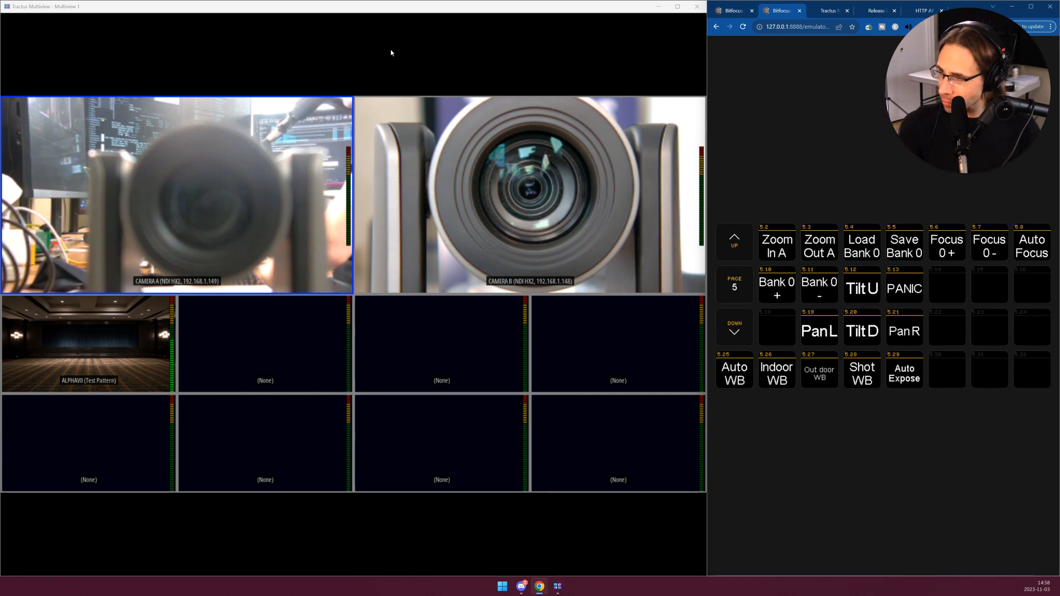
- In the Companion button editor, examine the full GET request URL in the Load Bank button's press action
click(828, 10)
click(731, 10)
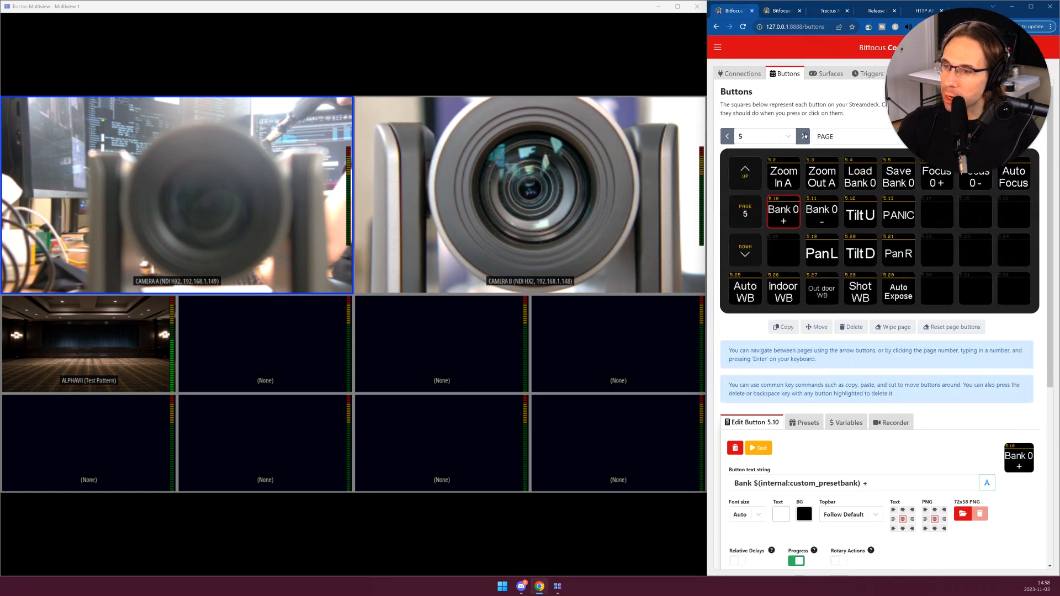
click(866, 184)
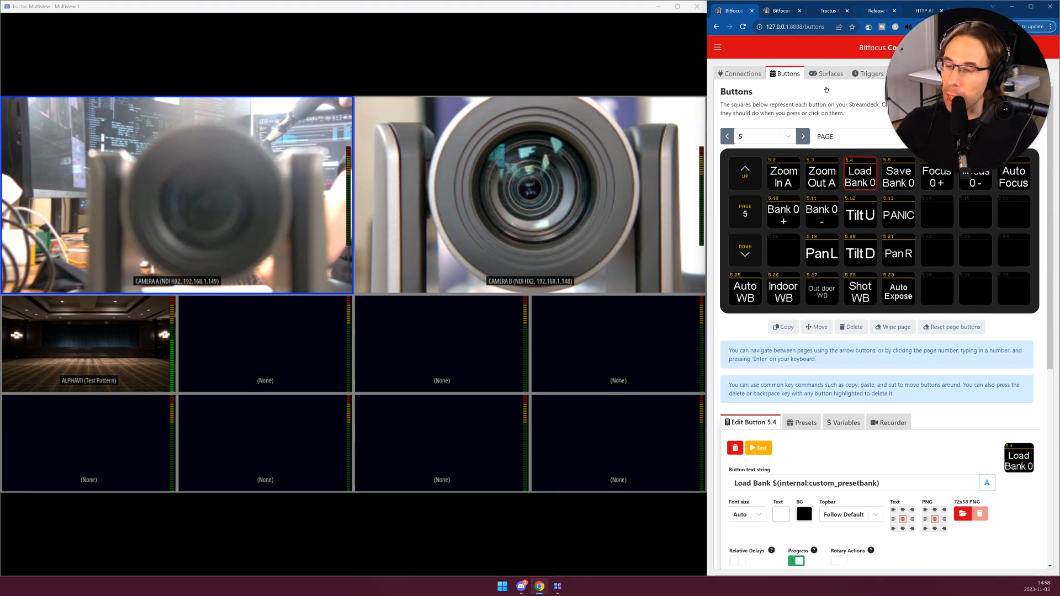
scroll(864, 442, down, 6)
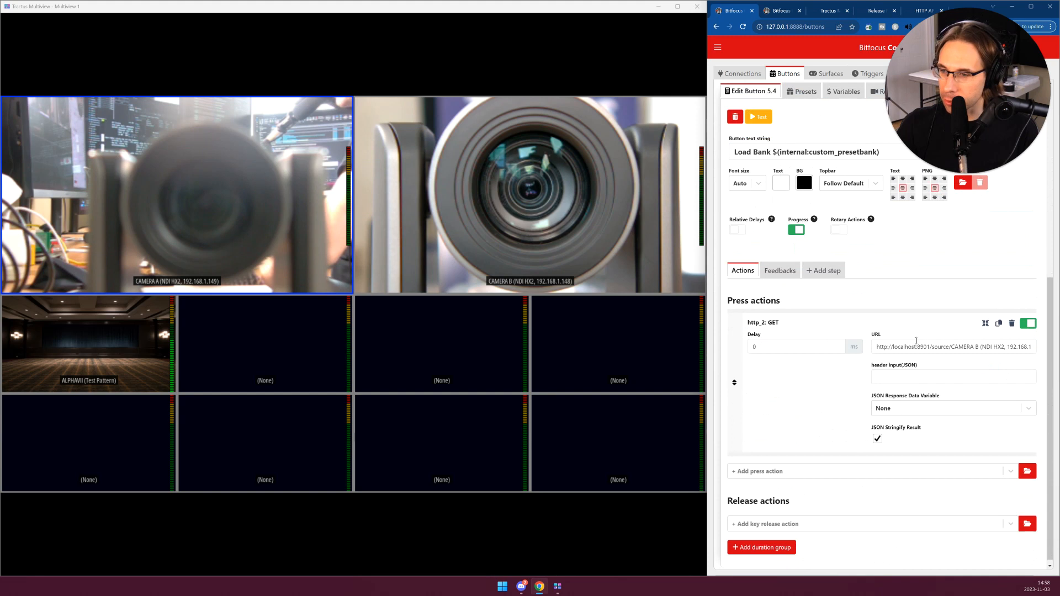
drag(900, 347, 1023, 346)
click(1025, 346)
key(End)
text(/loadpreset/)
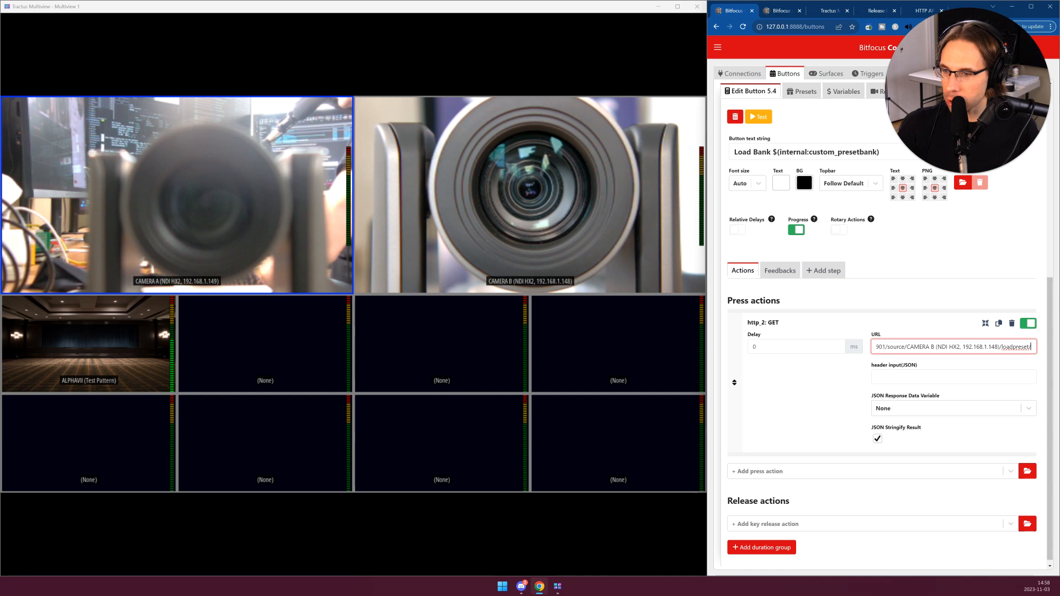
text($(internal:custom_presetbank)
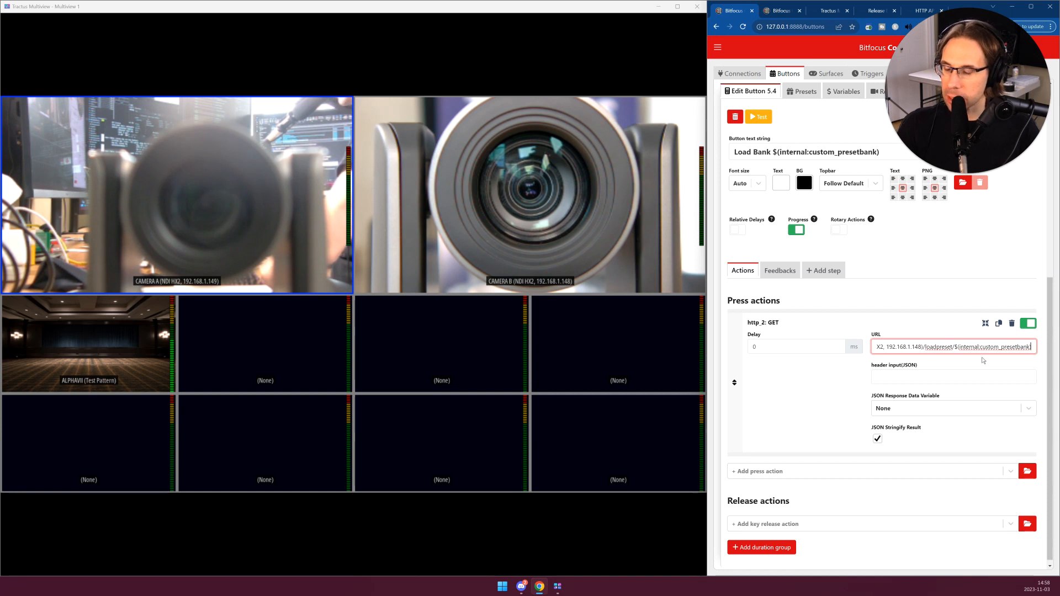
text())
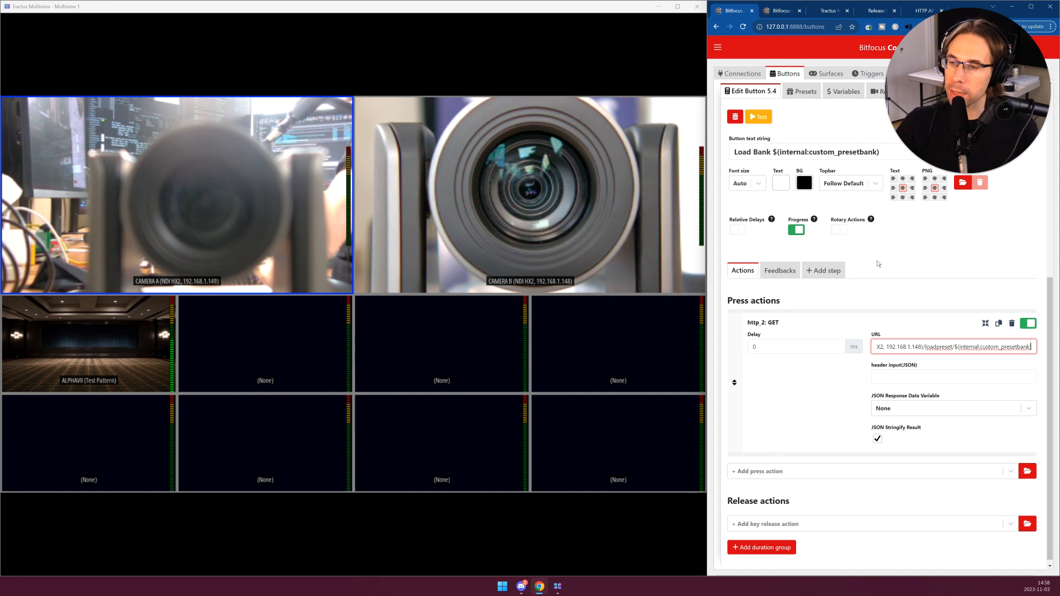
- Examine the GET request URL in the Pan L button's press action through to its end
scroll(877, 264, up, 5)
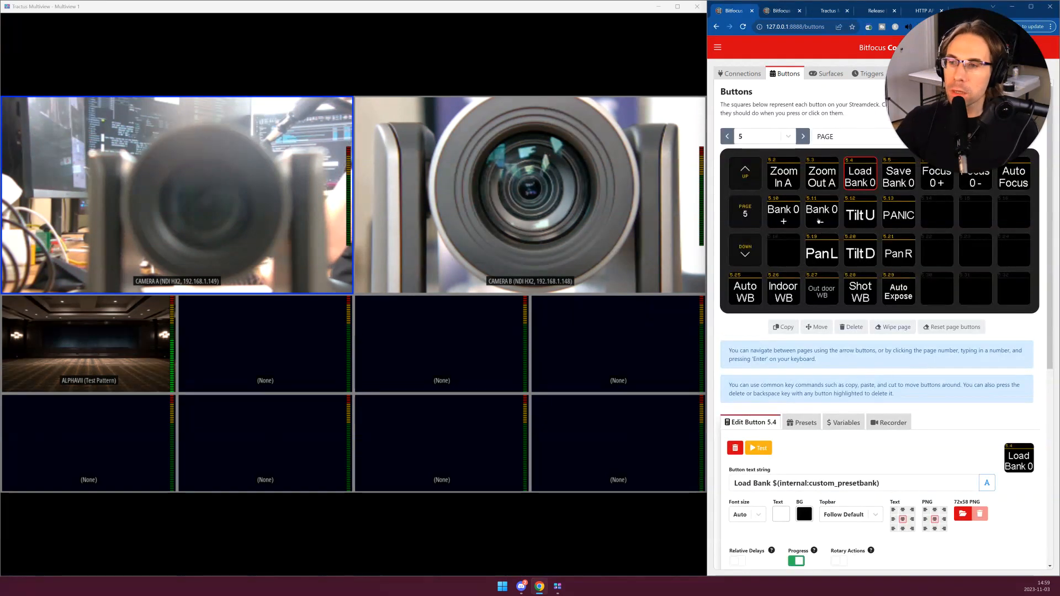
click(861, 218)
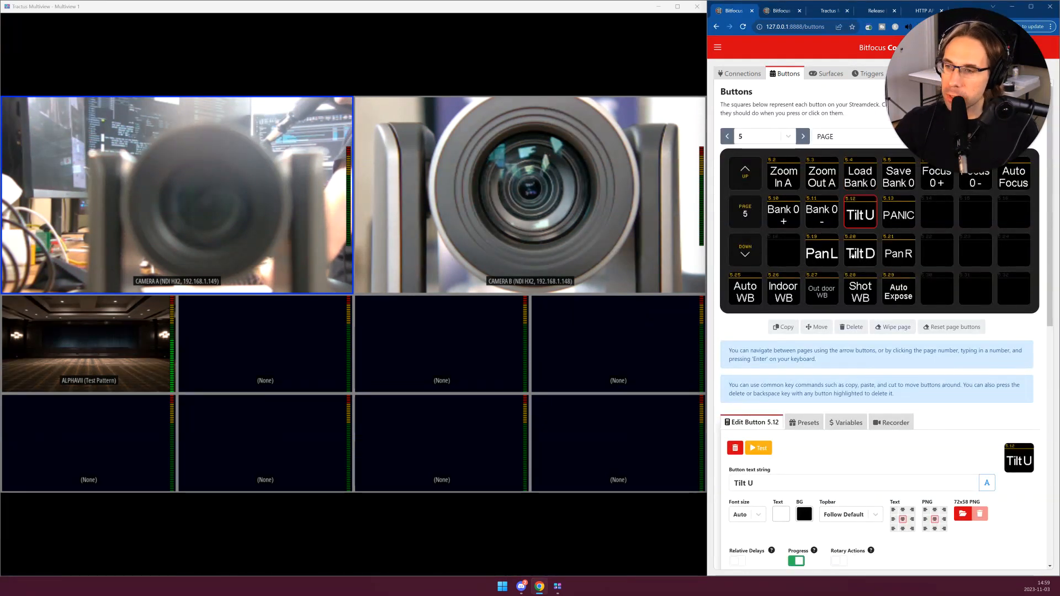
click(822, 254)
scroll(932, 339, down, 5)
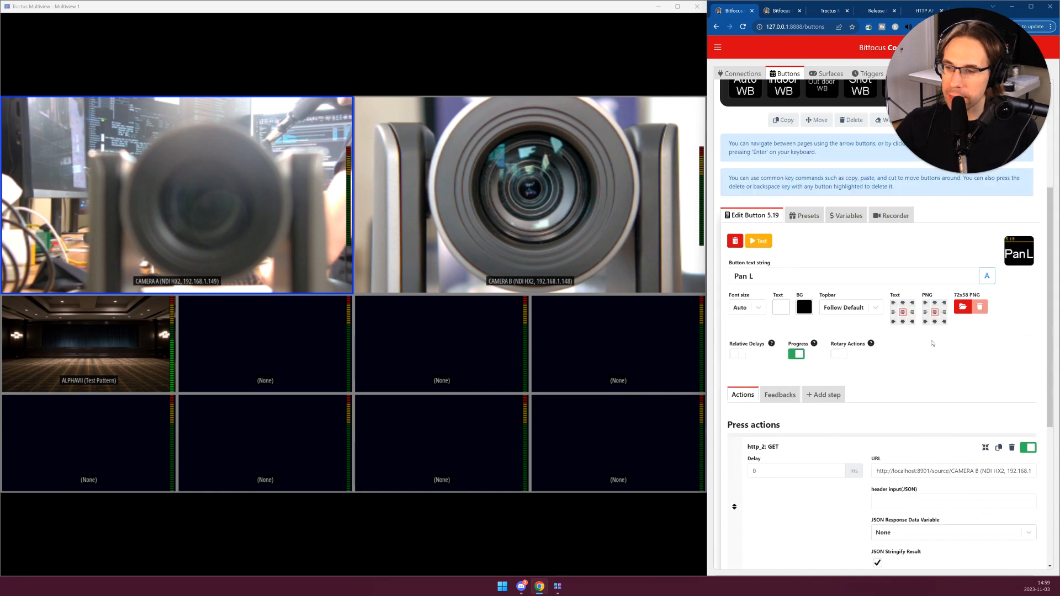
drag(930, 388, 954, 388)
click(929, 388)
key(Right)
key(Right)
key(Right)
key(Right)
key(Right)
key(Right)
key(Right)
key(Right)
key(Right)
key(Right)
key(Right)
key(Right)
key(Right)
key(Right)
key(Right)
key(Right)
key(Right)
key(Right)
key(Right)
key(Right)
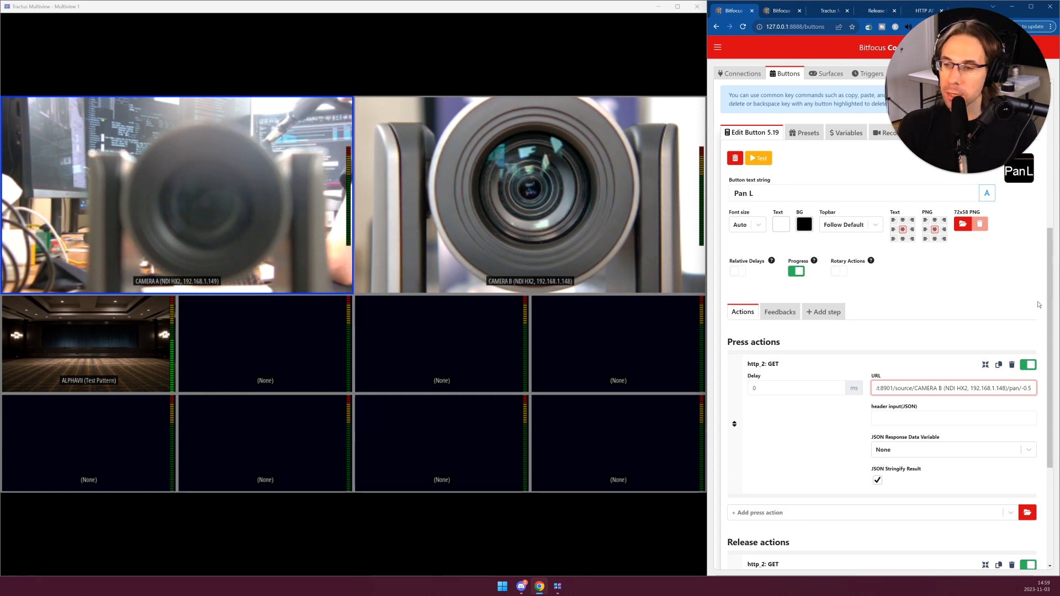
- Examine the GET request URL in the Pan L button's release action
scroll(1038, 310, down, 2)
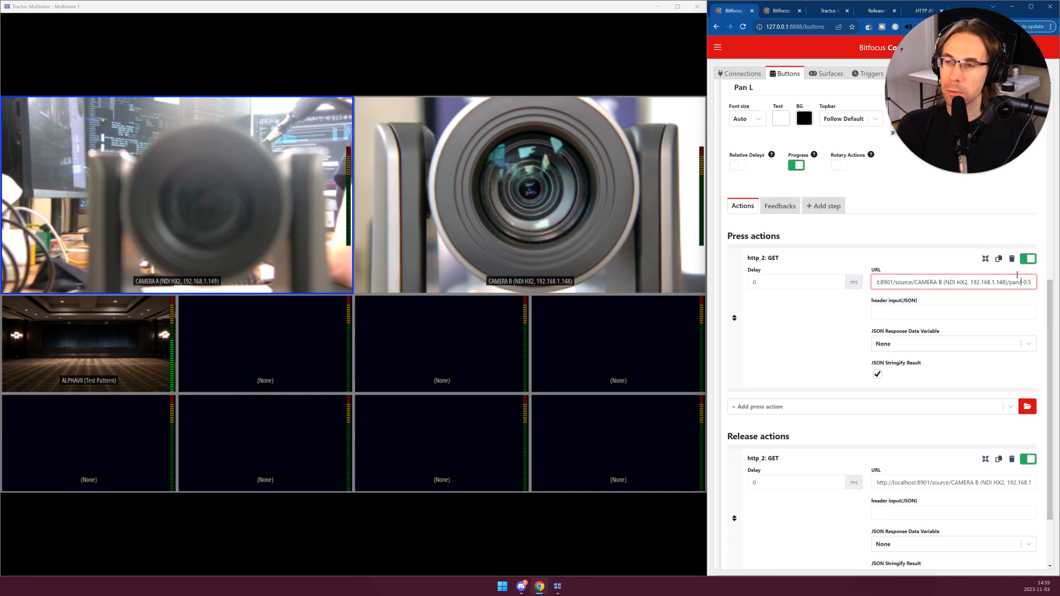
scroll(778, 485, down, 2)
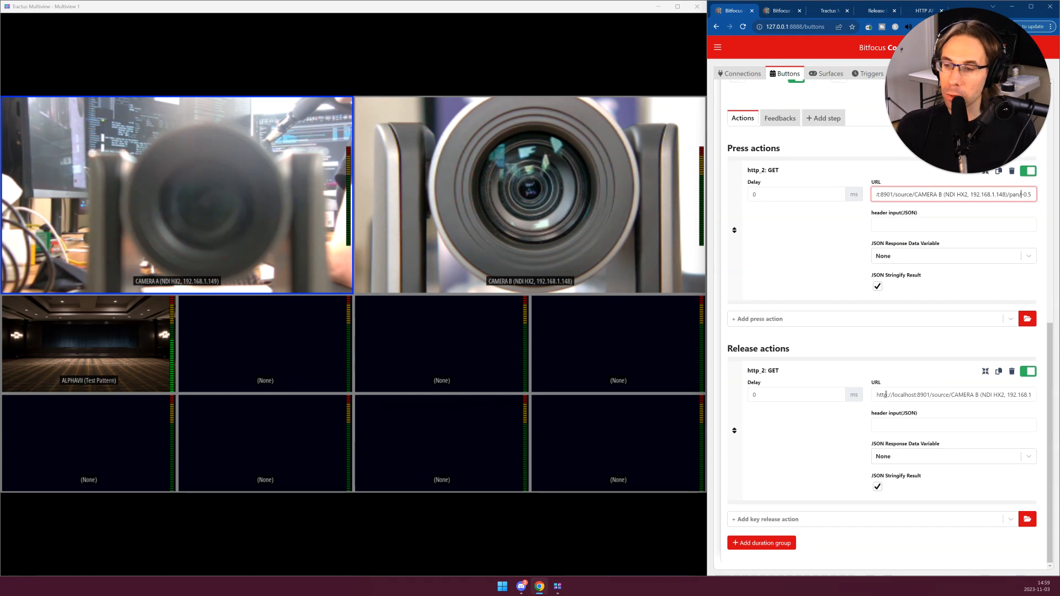
drag(981, 391, 1035, 395)
click(1029, 395)
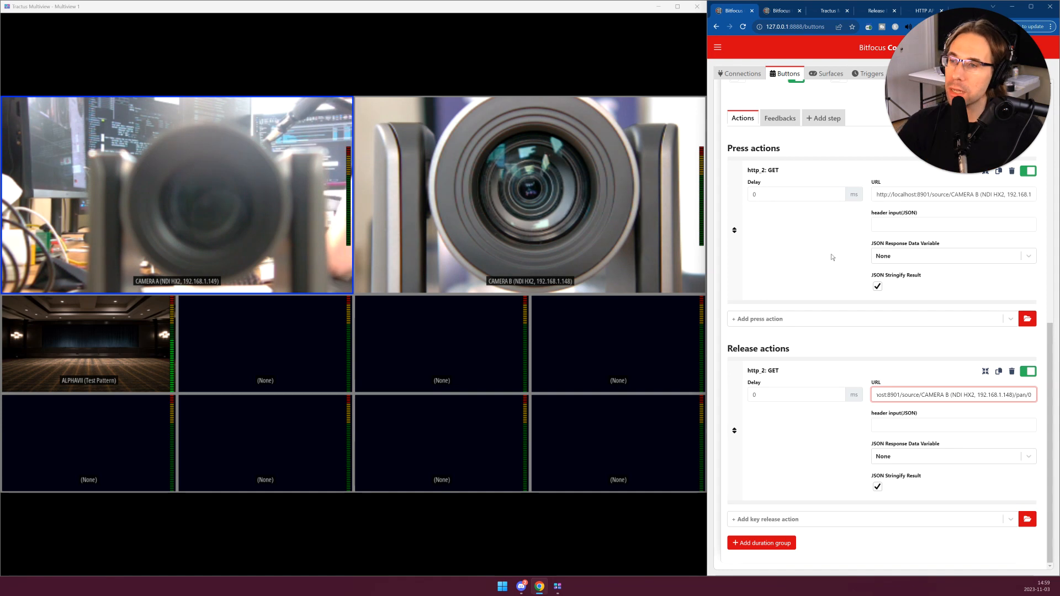
- In the Companion emulator, shift Camera B's focus in the plus direction five times
click(792, 10)
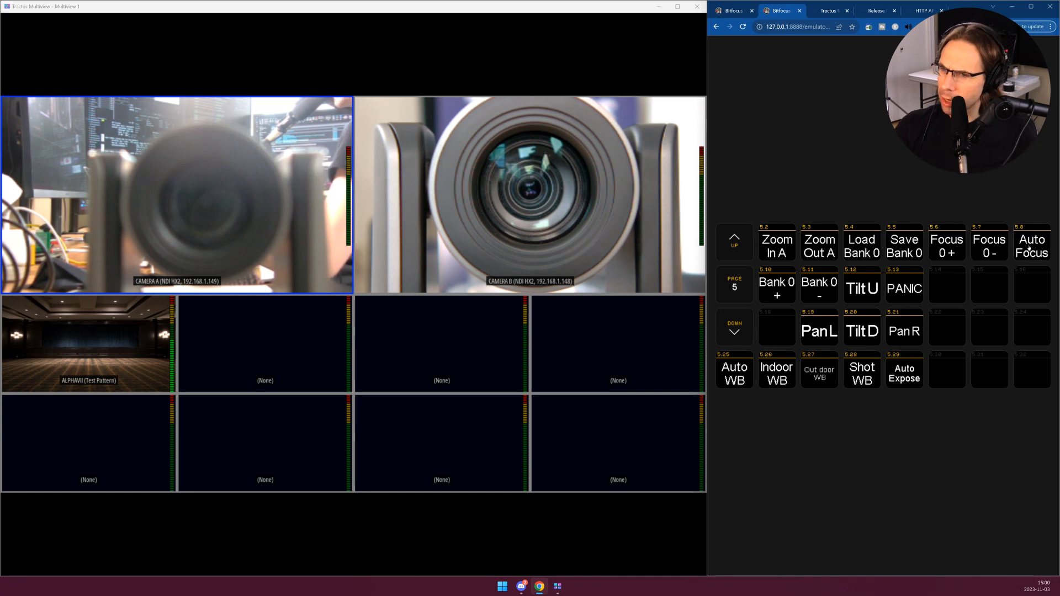
click(947, 246)
click(947, 246)
click(948, 246)
click(947, 246)
click(947, 246)
- In the button editor, examine the GET request URL in the Focus + button's press action
click(733, 10)
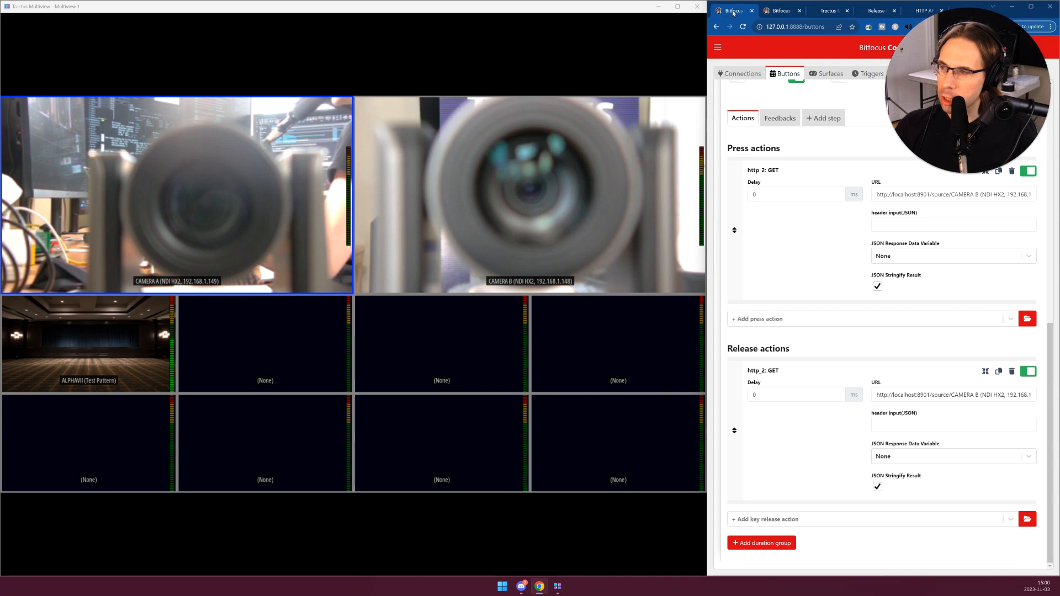
scroll(889, 235, up, 8)
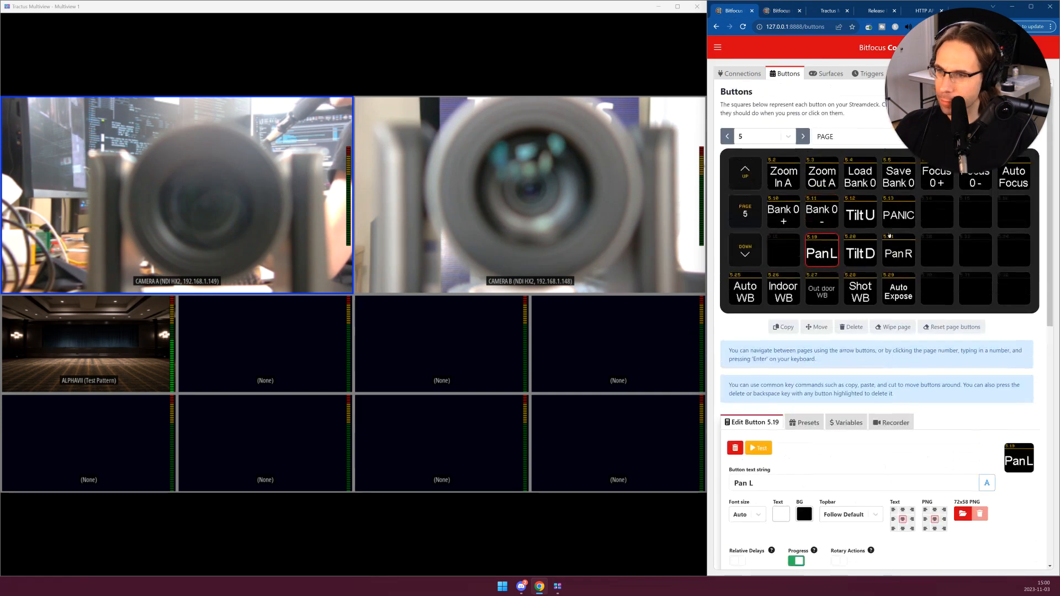
click(937, 176)
scroll(884, 313, down, 5)
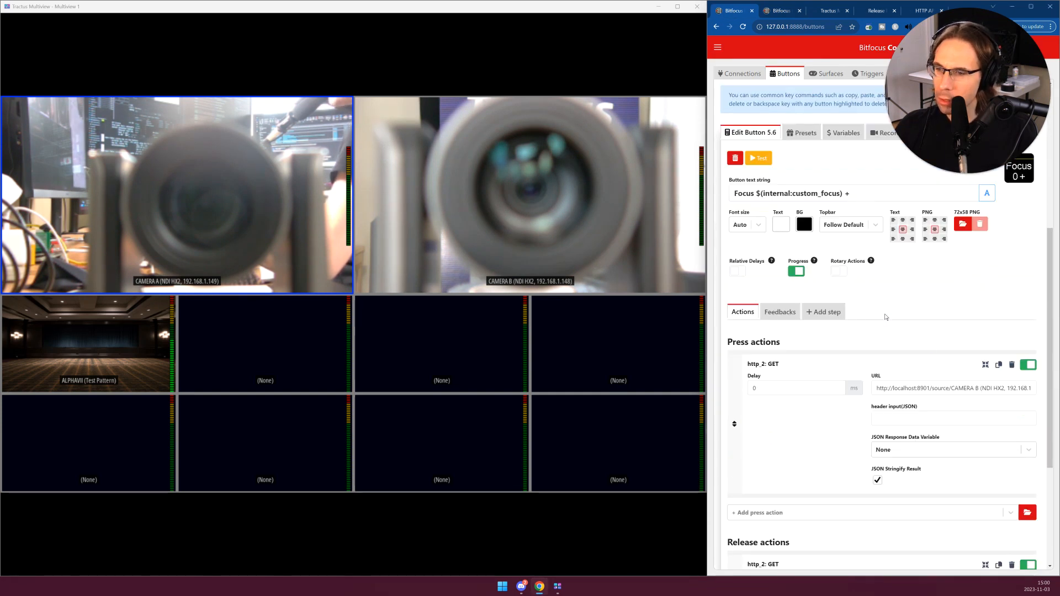
drag(931, 388, 1046, 389)
click(1019, 389)
click(1018, 388)
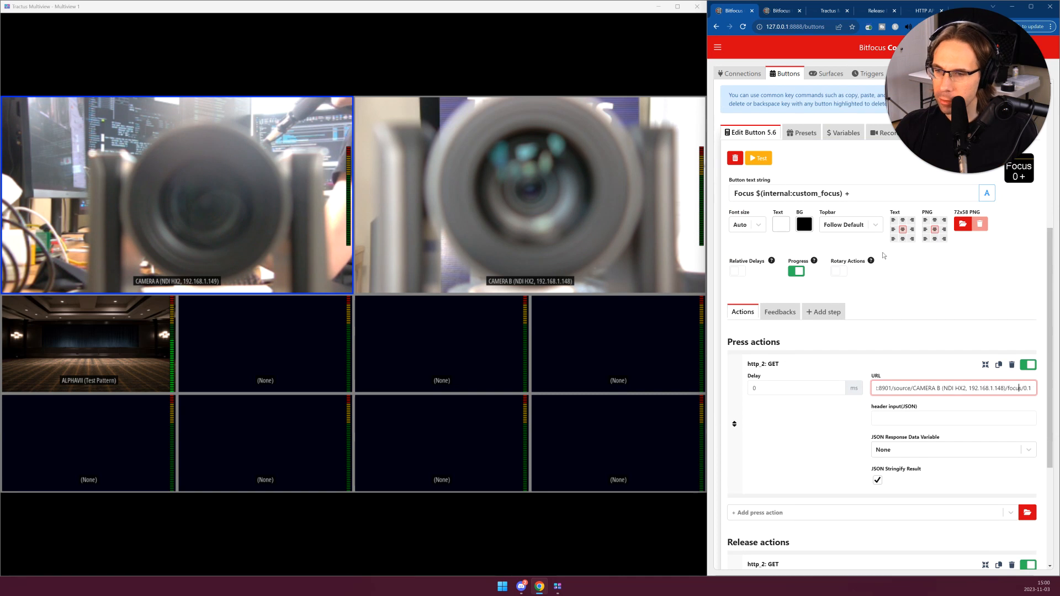
- Back in the emulator, adjust Camera B's focus repeatedly in the minus direction until the lens is sharp
click(796, 9)
click(943, 242)
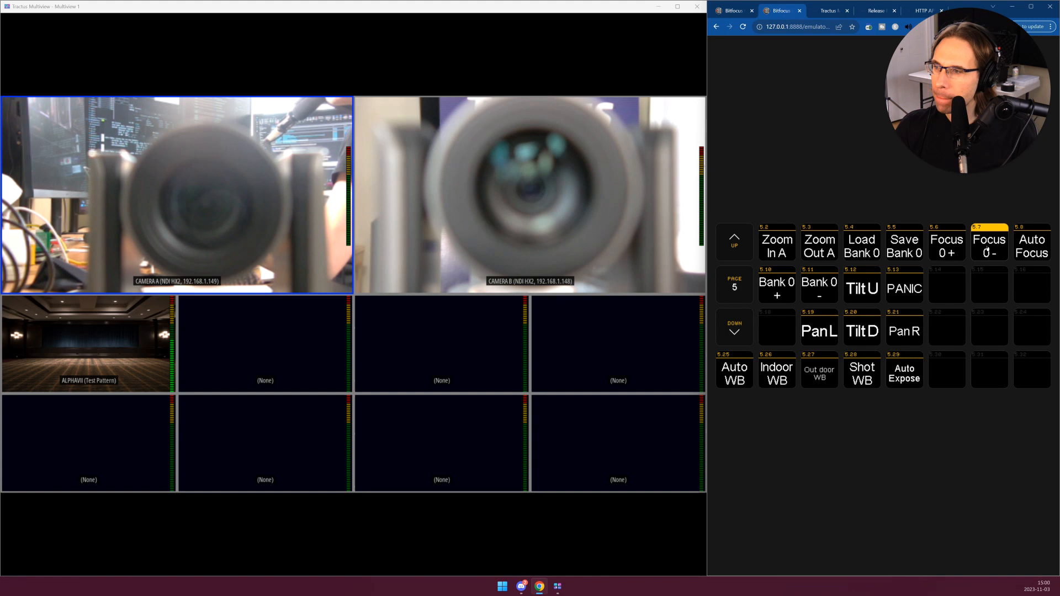
click(987, 249)
click(986, 249)
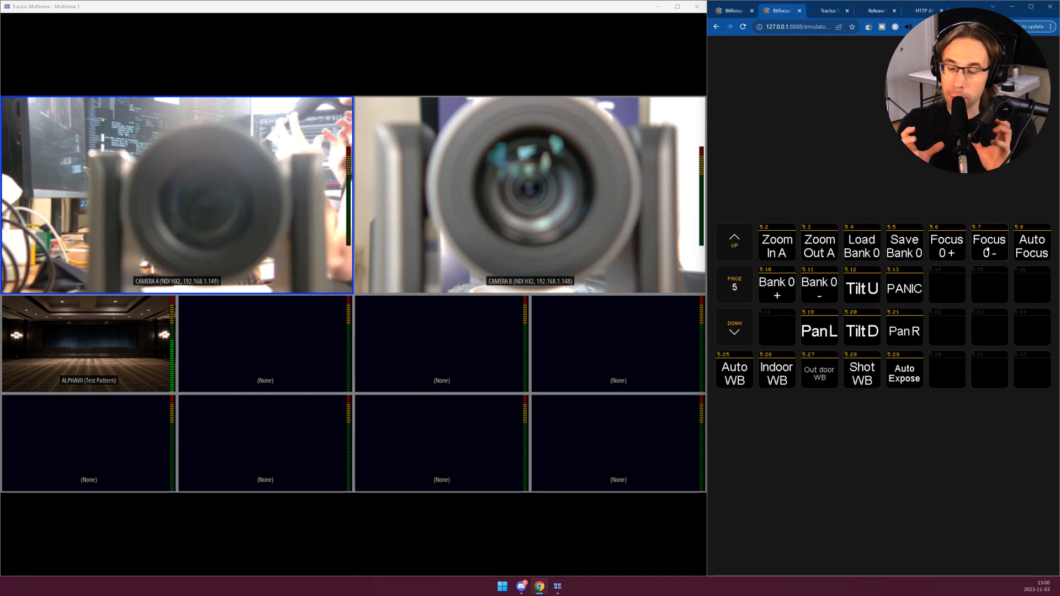
click(987, 249)
click(987, 250)
click(987, 250)
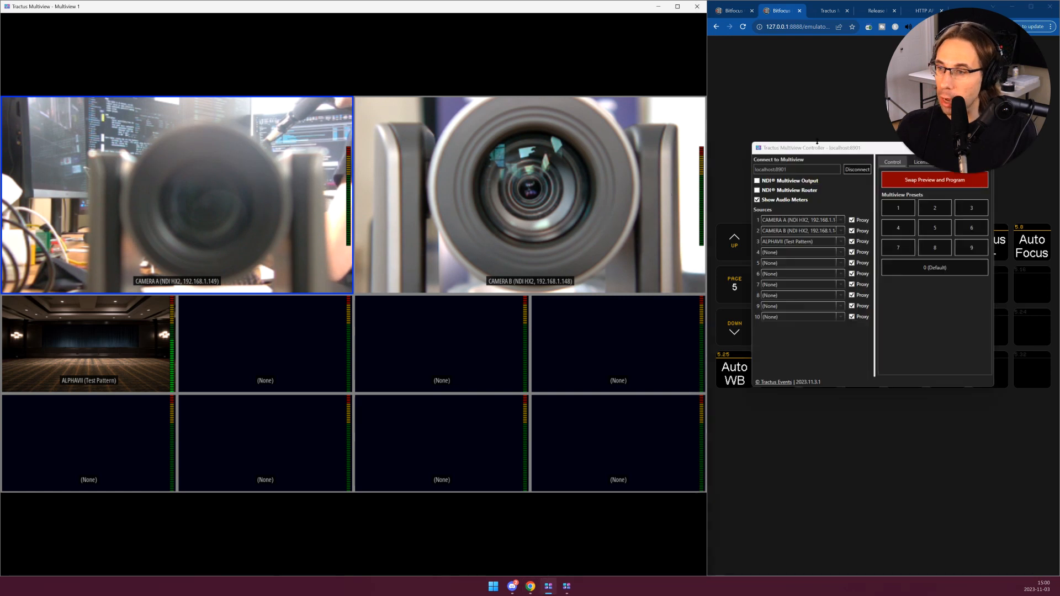
- Turn off Proxy for Camera B in the Multiview Controller and move that window clear of the camera feeds
drag(804, 154, 621, 160)
click(675, 238)
drag(686, 160, 687, 310)
click(783, 182)
- Nudge Camera B's focus in the plus and minus directions from the emulator, and turn Proxy back on for Camera B
click(942, 253)
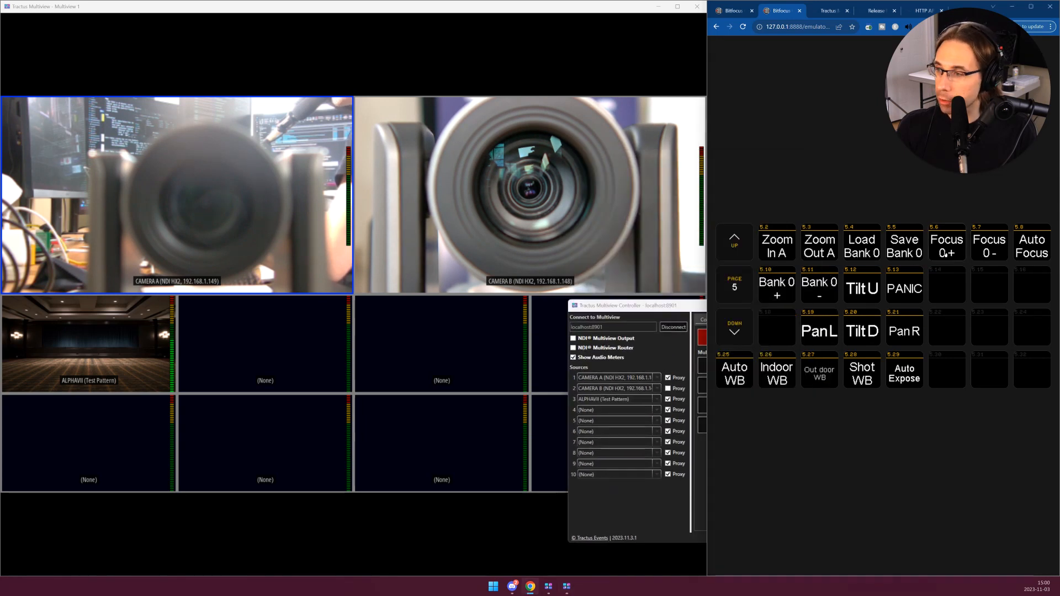
click(975, 249)
click(976, 250)
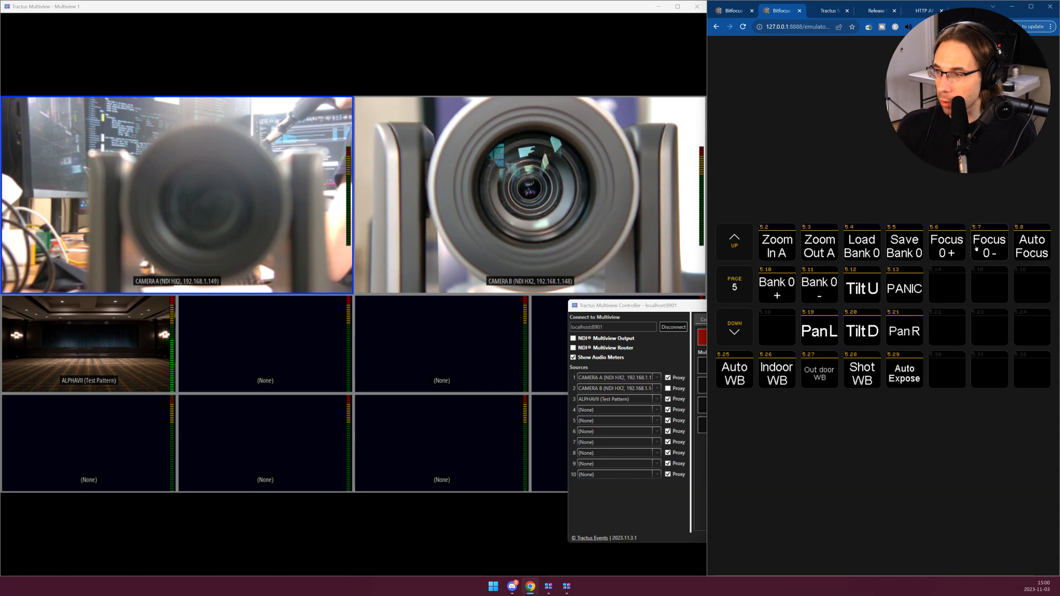
click(676, 389)
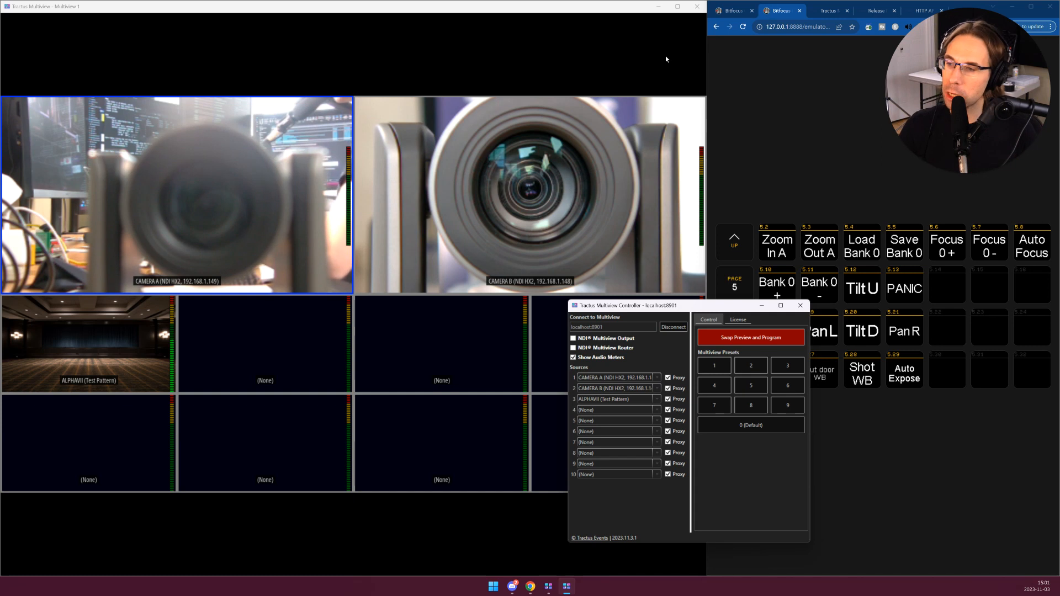
click(765, 162)
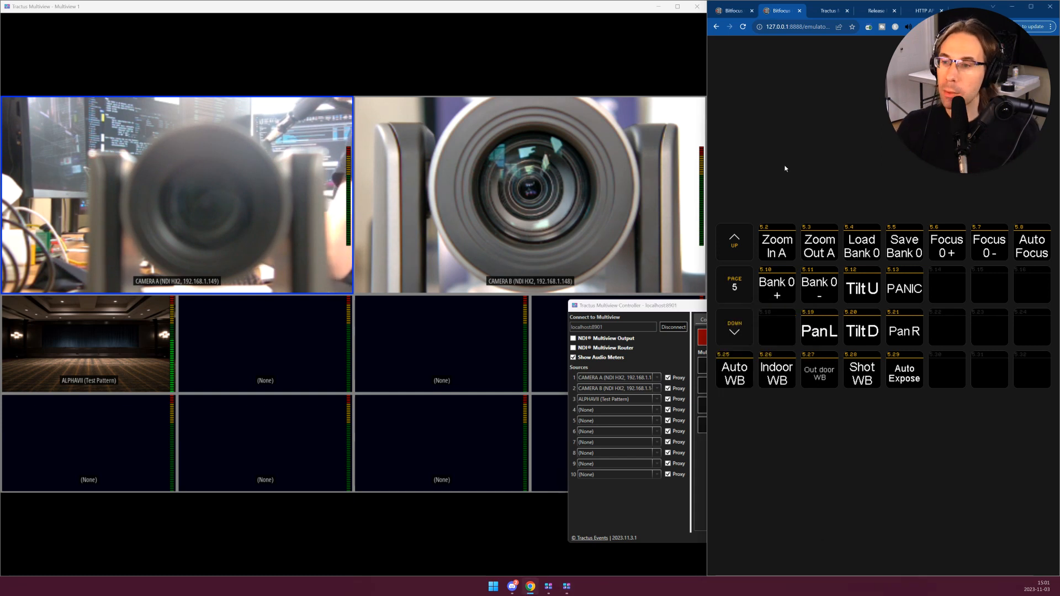
- In the button editor, examine the GET request URL in the Tilt U button's press action
click(733, 10)
scroll(854, 213, up, 6)
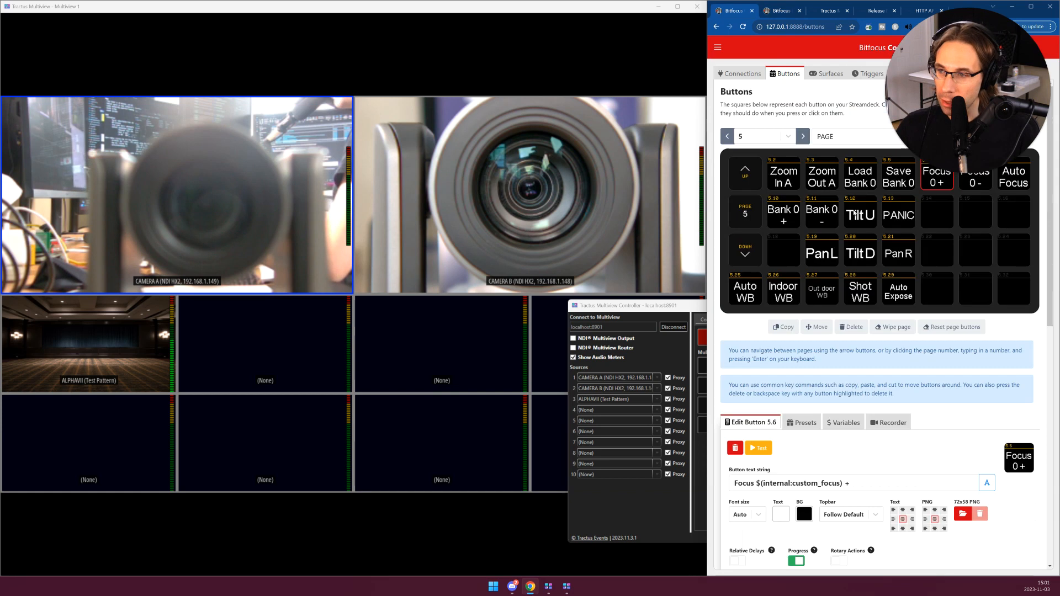
click(866, 215)
scroll(918, 344, down, 6)
drag(953, 388, 1039, 397)
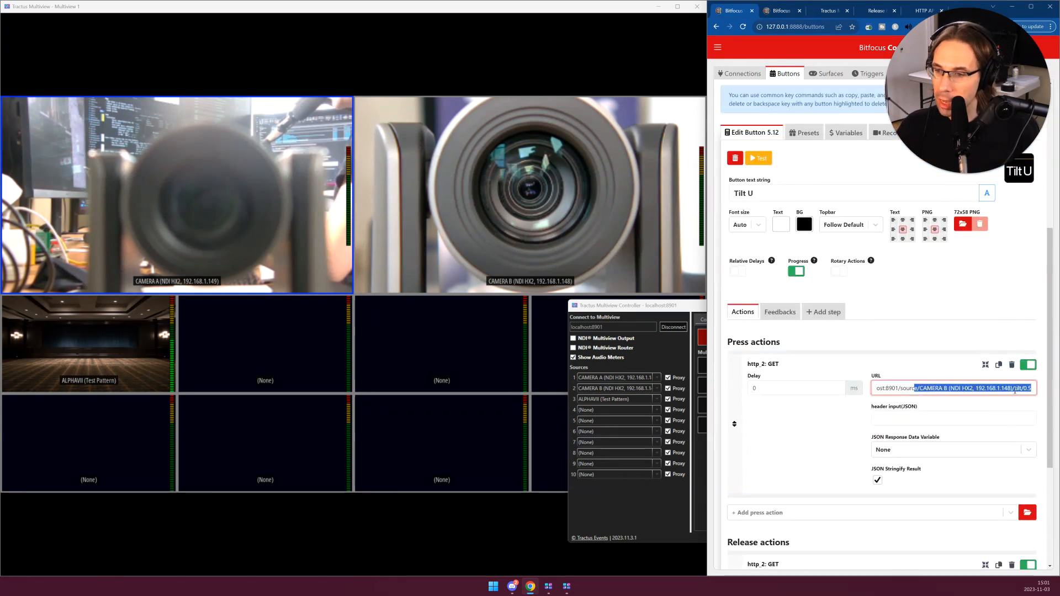
click(1023, 388)
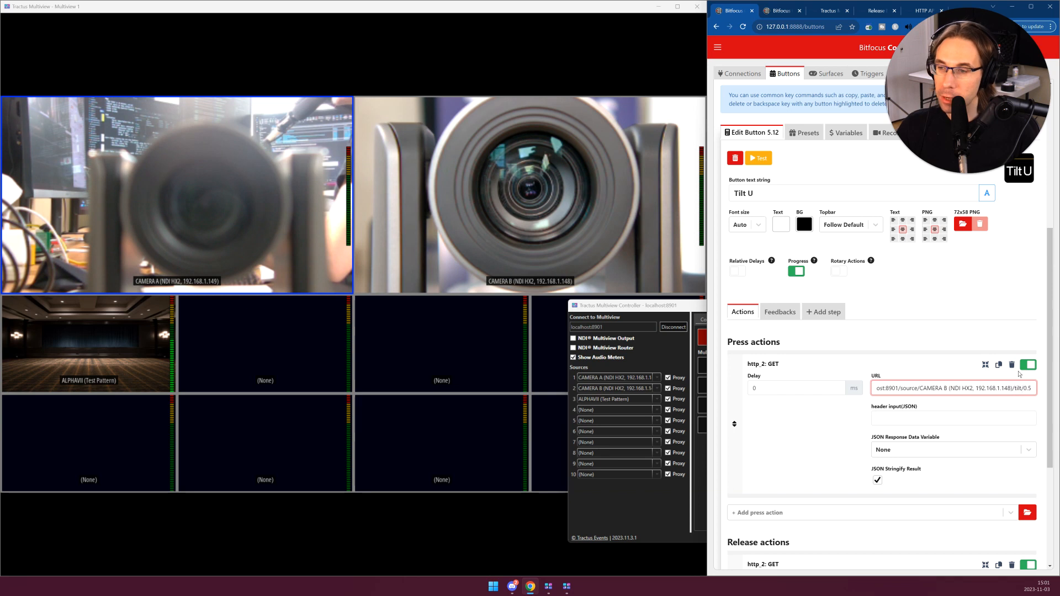
- Examine the GET request URL in the Tilt U button's release action
scroll(918, 443, down, 3)
drag(990, 393, 1049, 396)
click(990, 394)
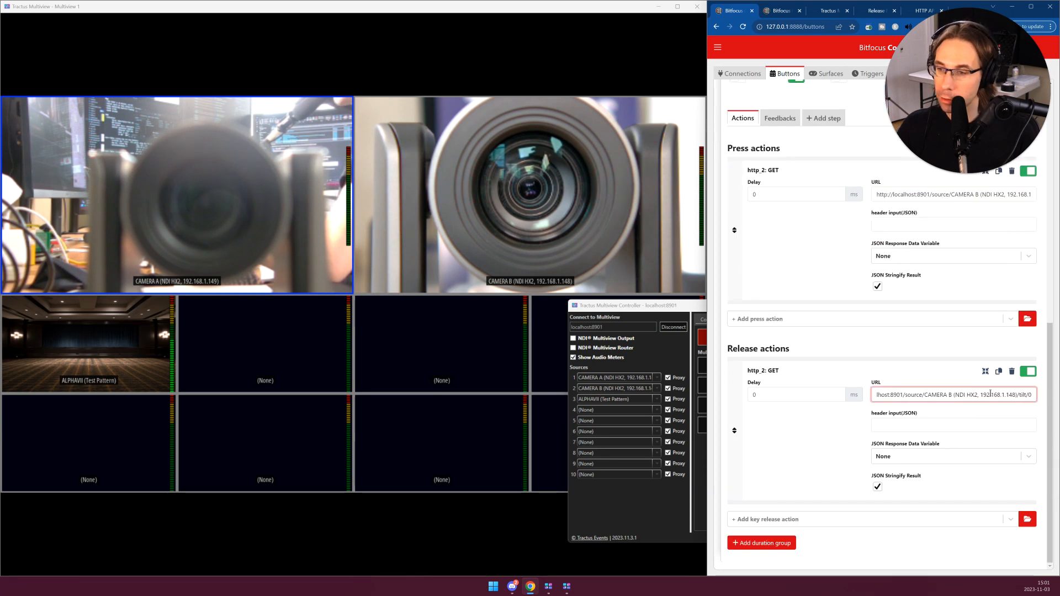
- Open the PANIC button in the button editor and examine the GET request URL of its press action
scroll(873, 362, up, 6)
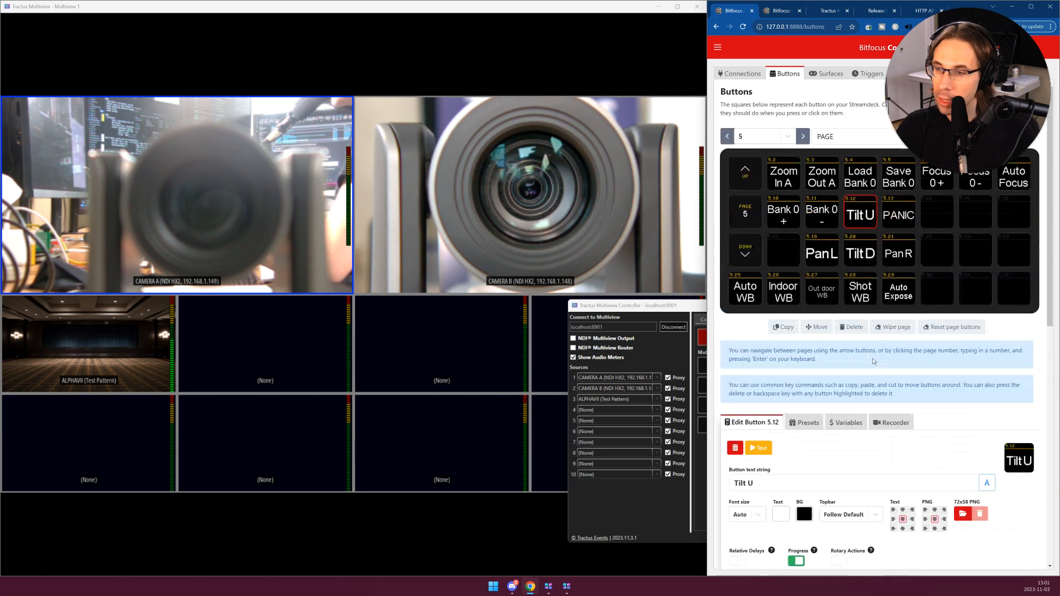
click(902, 216)
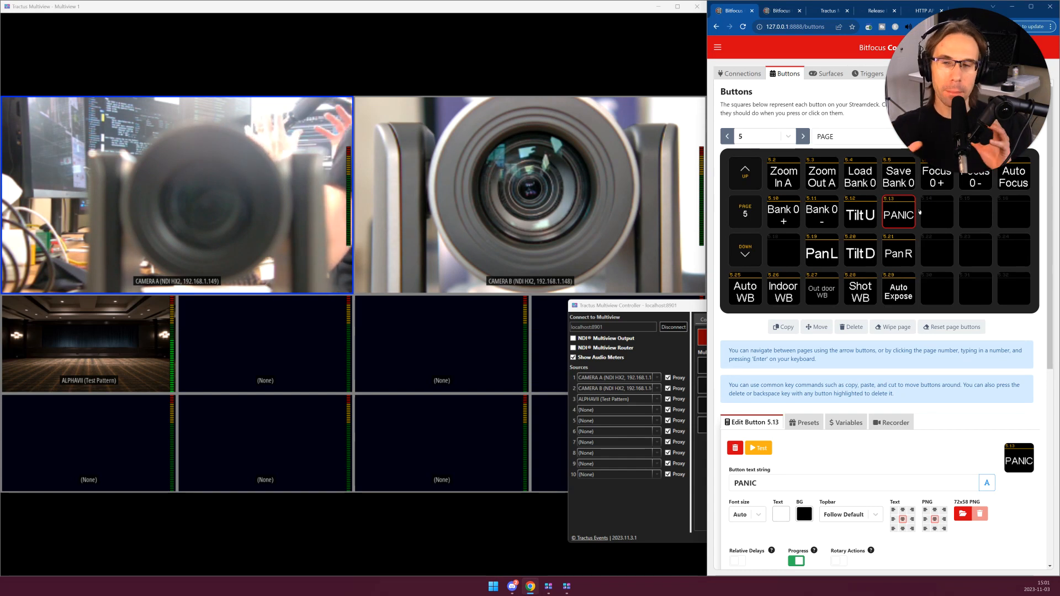
scroll(915, 253, down, 6)
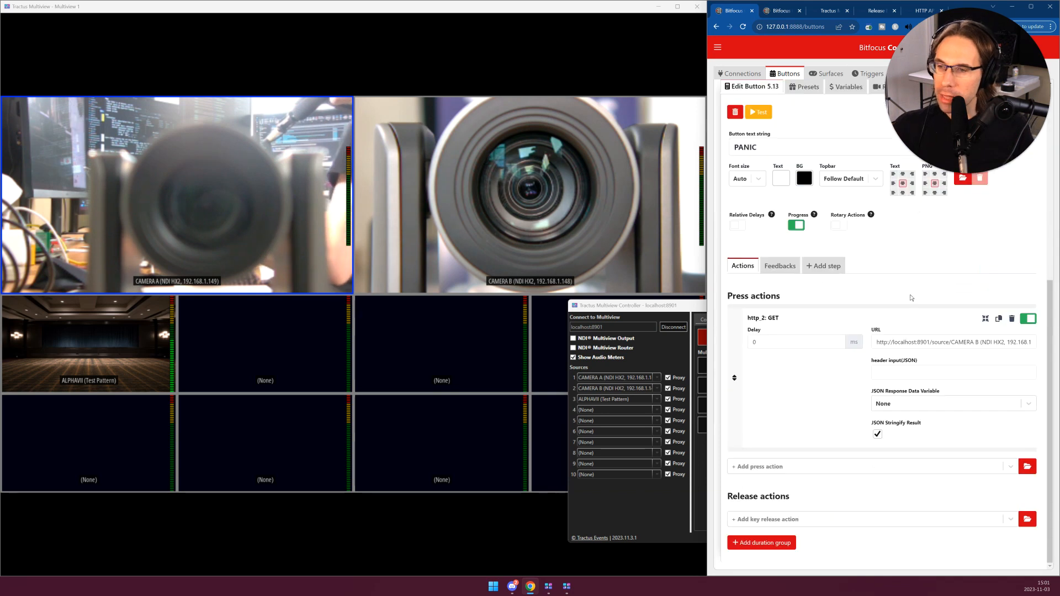
drag(924, 342, 1034, 329)
click(1011, 343)
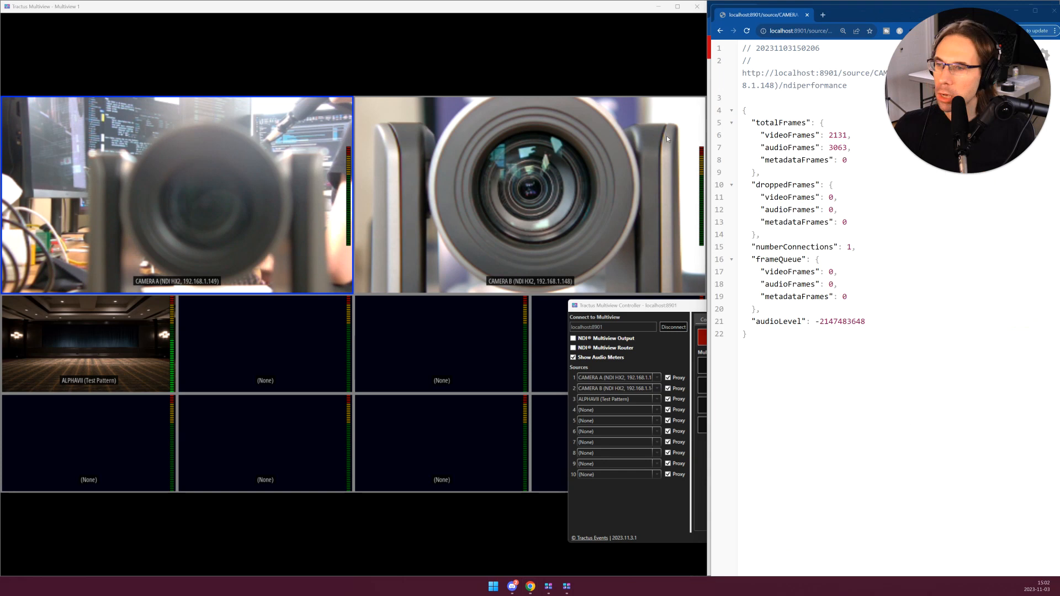
- Examine the ndiperformance route and its JSON response for Camera B, reloading the data and highlighting the audioLevel value
click(787, 34)
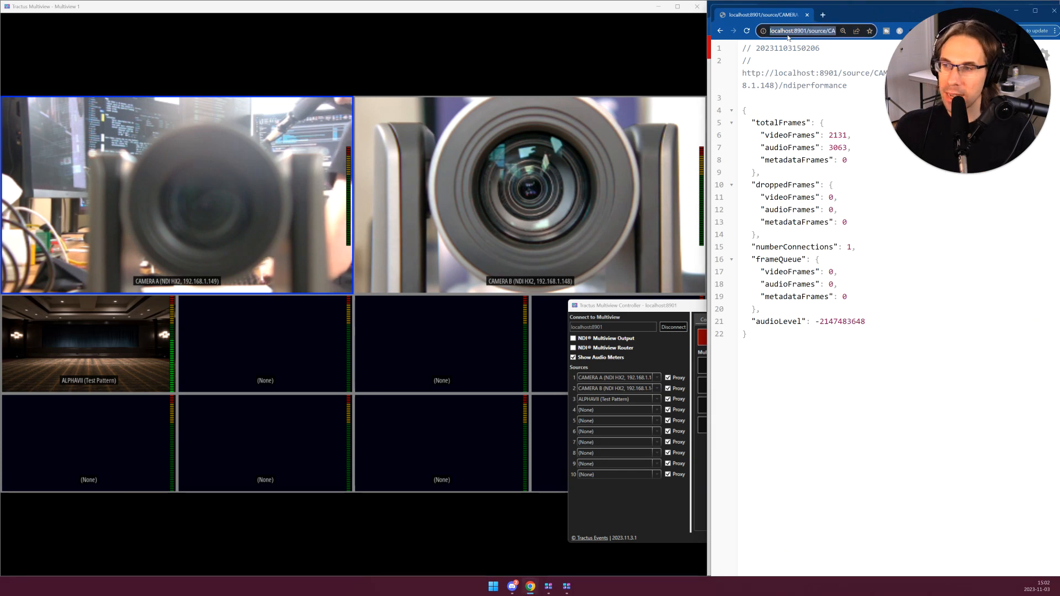
key(End)
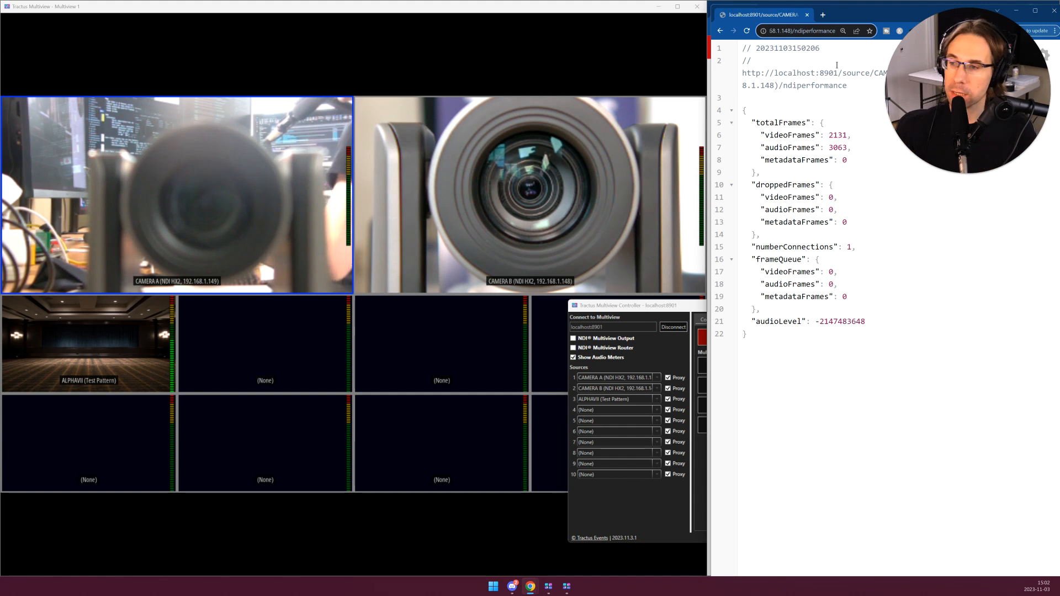
click(833, 139)
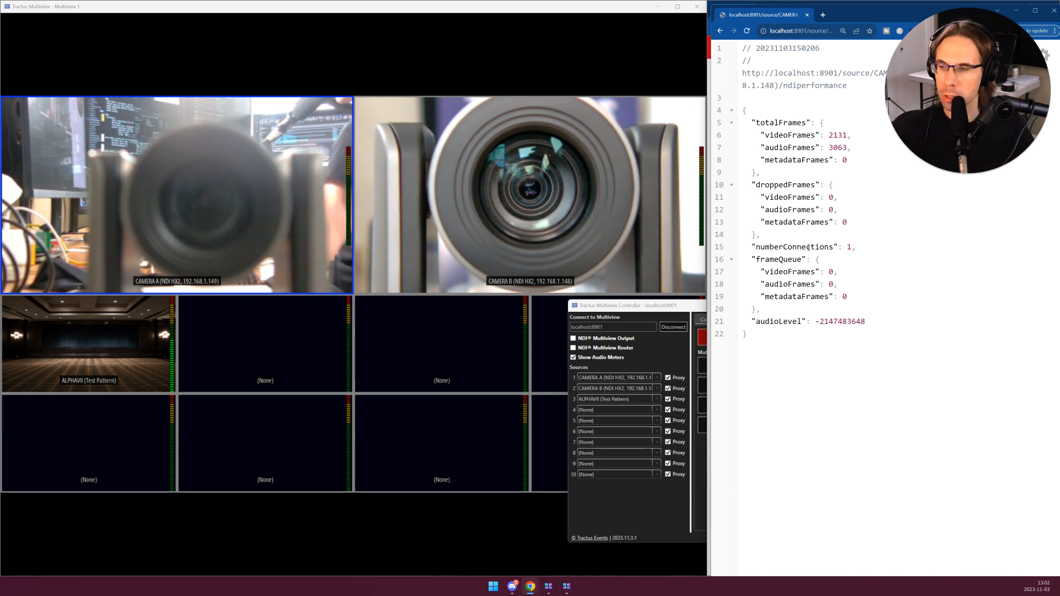
key(F5)
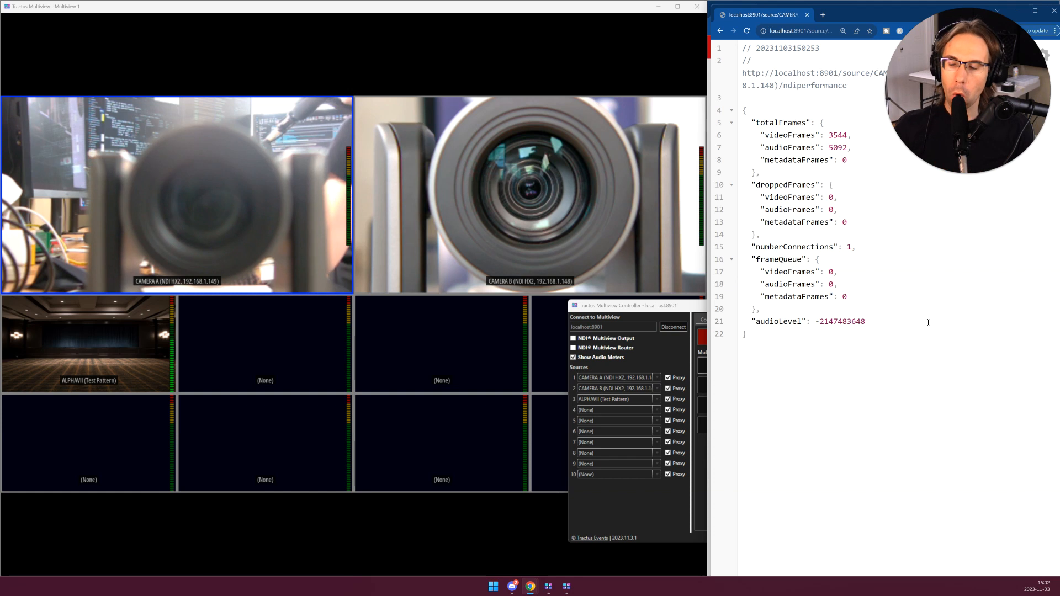
double_click(852, 320)
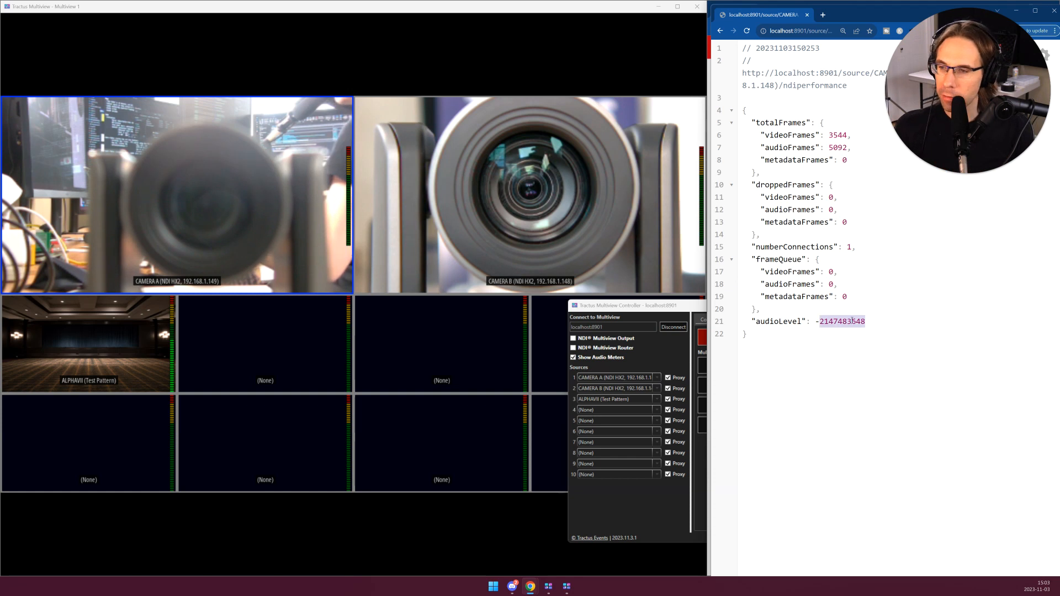
- Edit the ndiperformance request URL to target CAMERA A at 192.168.1.149 and load its performance data
click(811, 31)
key(End)
key(ctrl+Left)
key(ctrl+Left)
key(ctrl+Left)
key(ctrl+Left)
key(ctrl+Left)
key(ctrl+Left)
key(ctrl+Left)
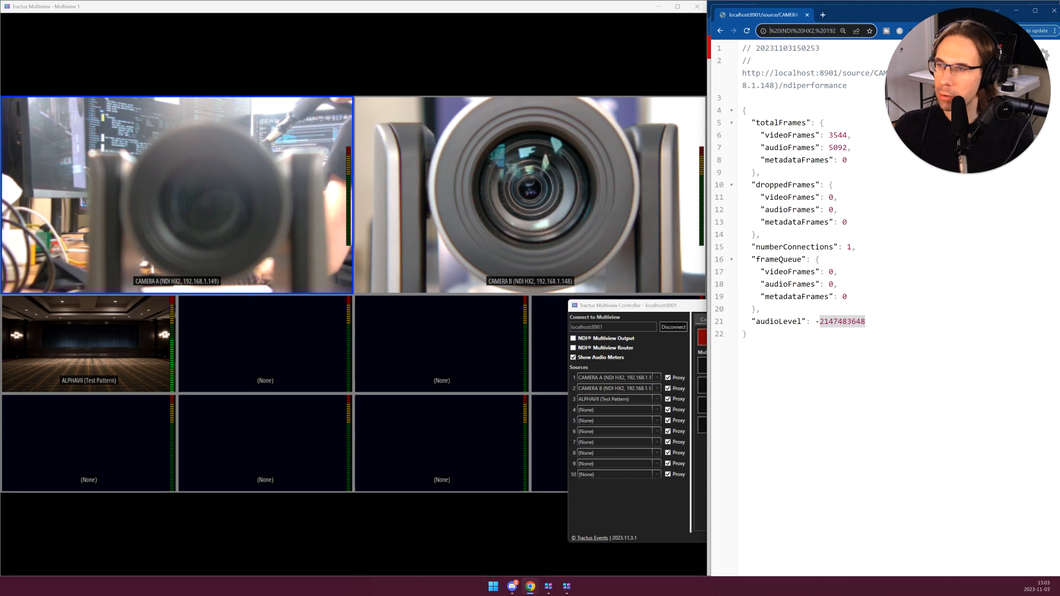
key(Delete)
text(A)
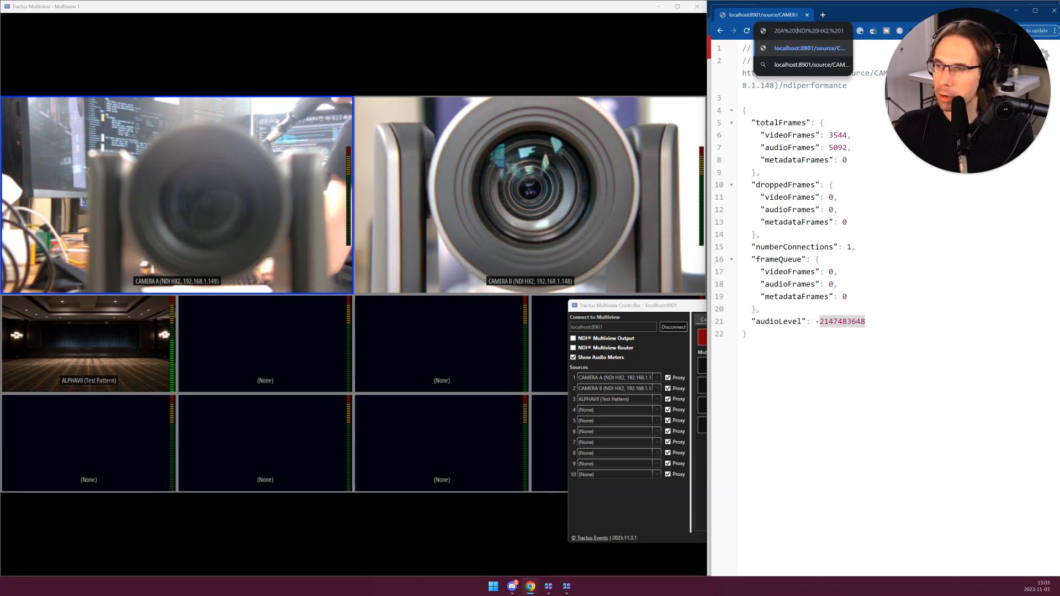
key(End)
key(BackSpace)
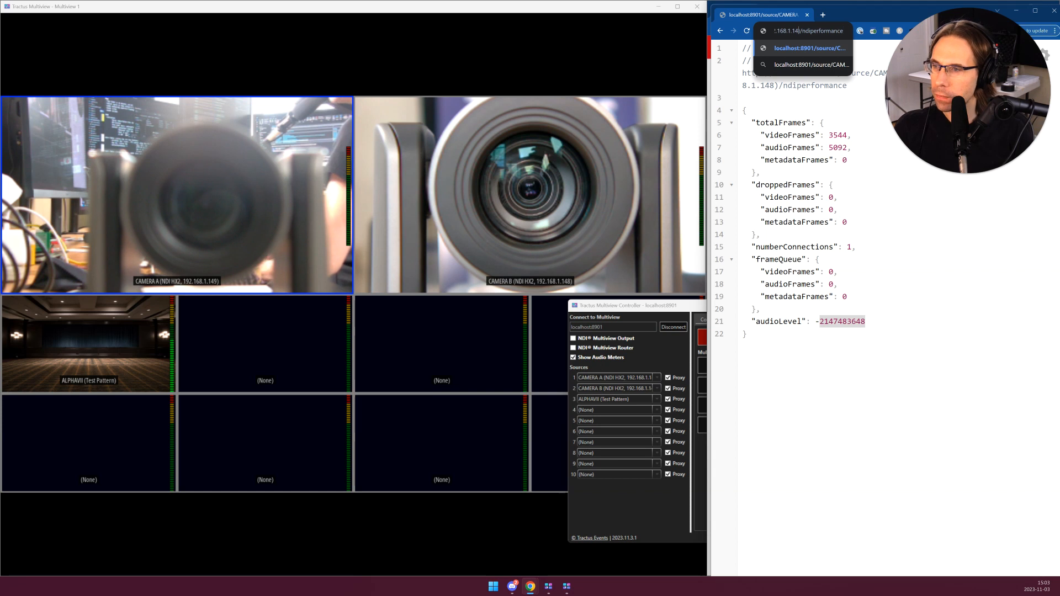
text(9)
key(Return)
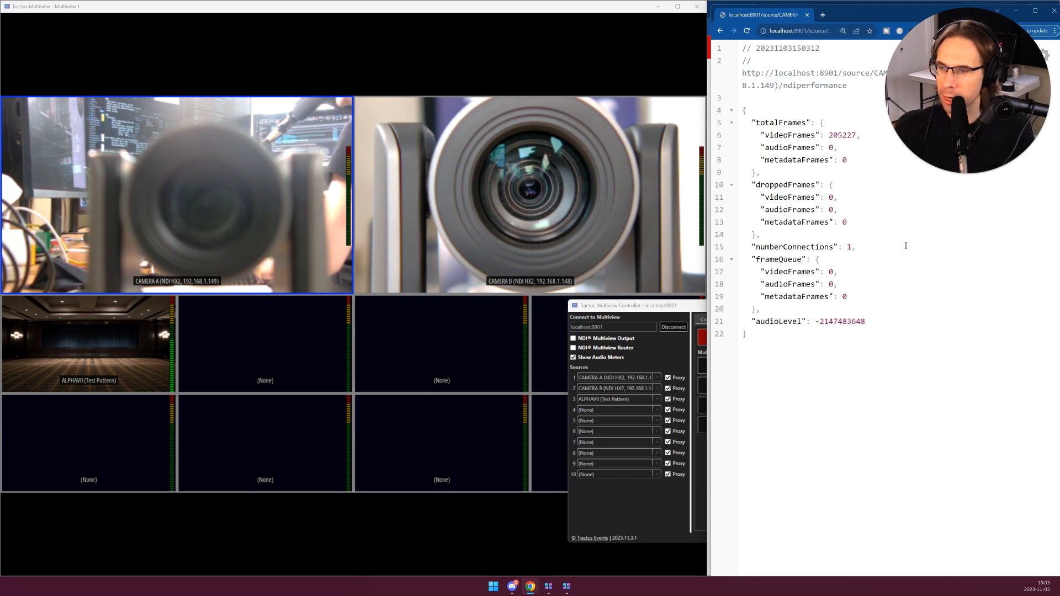
- Reload Camera A's performance data several times to check the frame counters, and return to Camera B's performance data
key(F5)
key(F5)
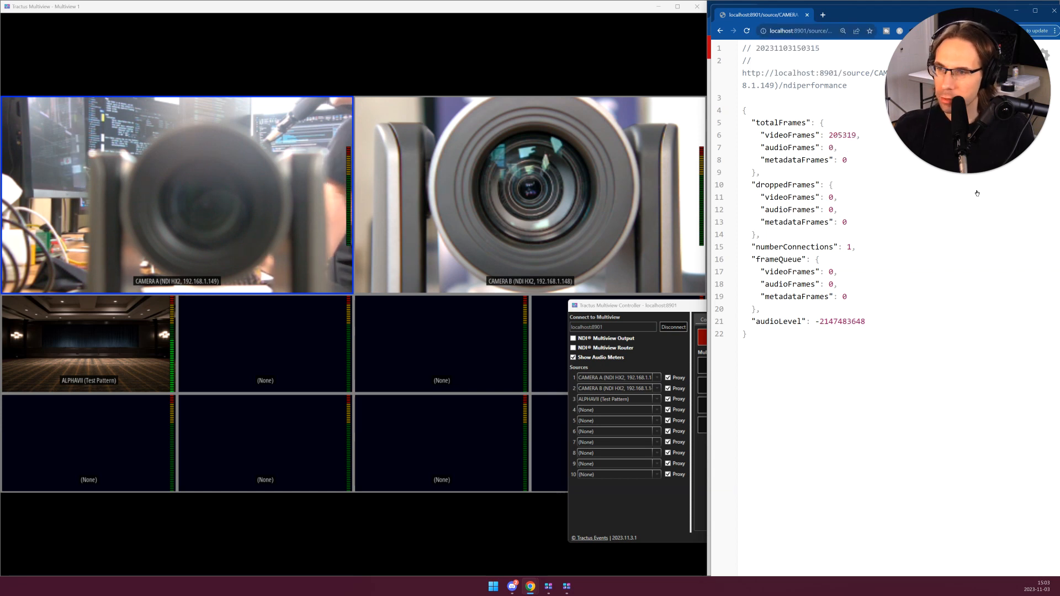
key(F5)
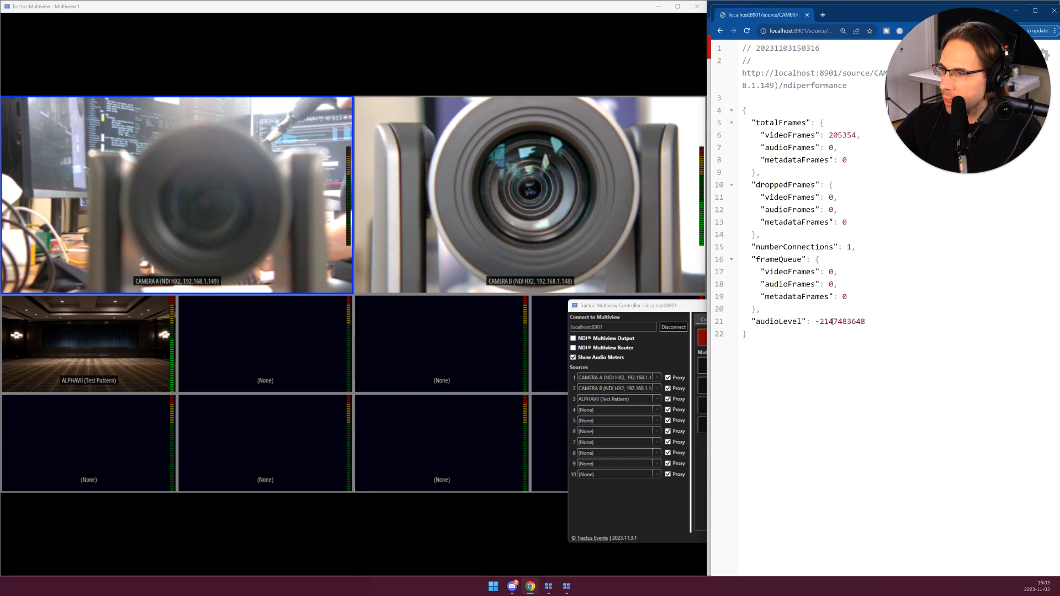
key(alt+Left)
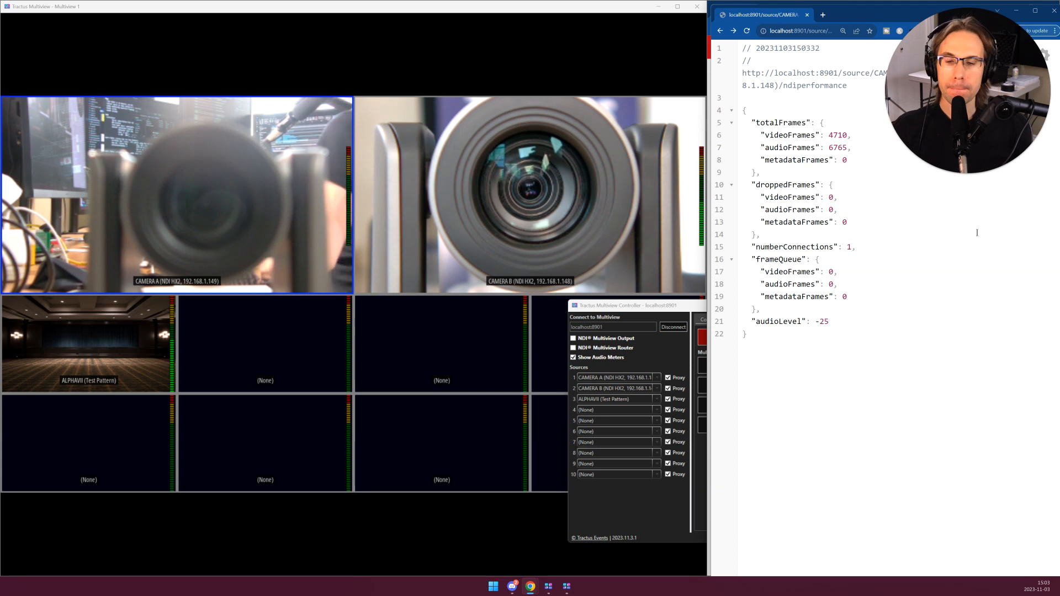
- Return to the Companion browser window and review the Multiview release notes and the HTTP API documentation
key(alt+Tab)
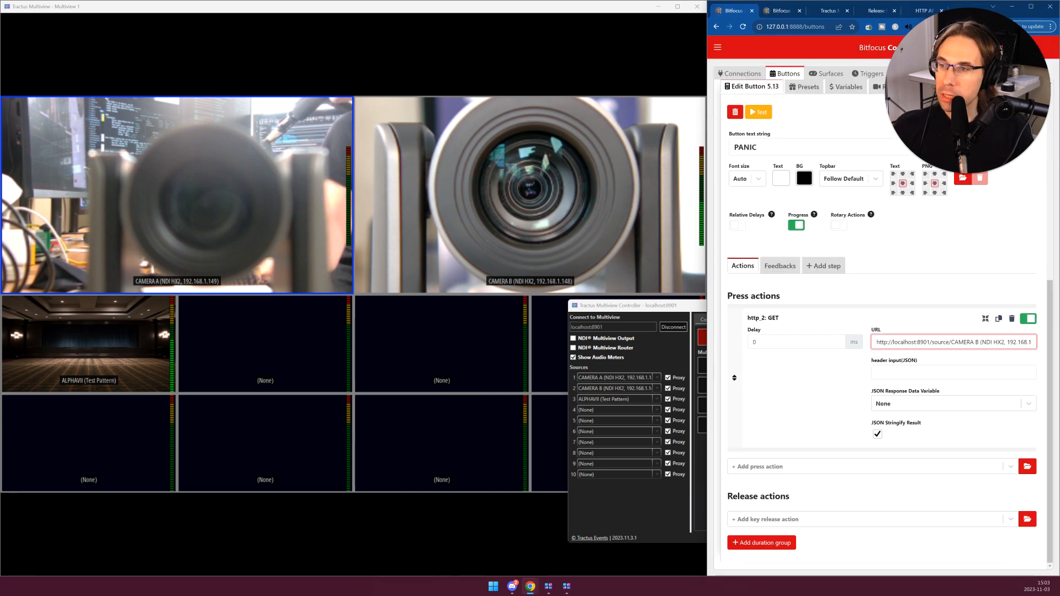
click(909, 10)
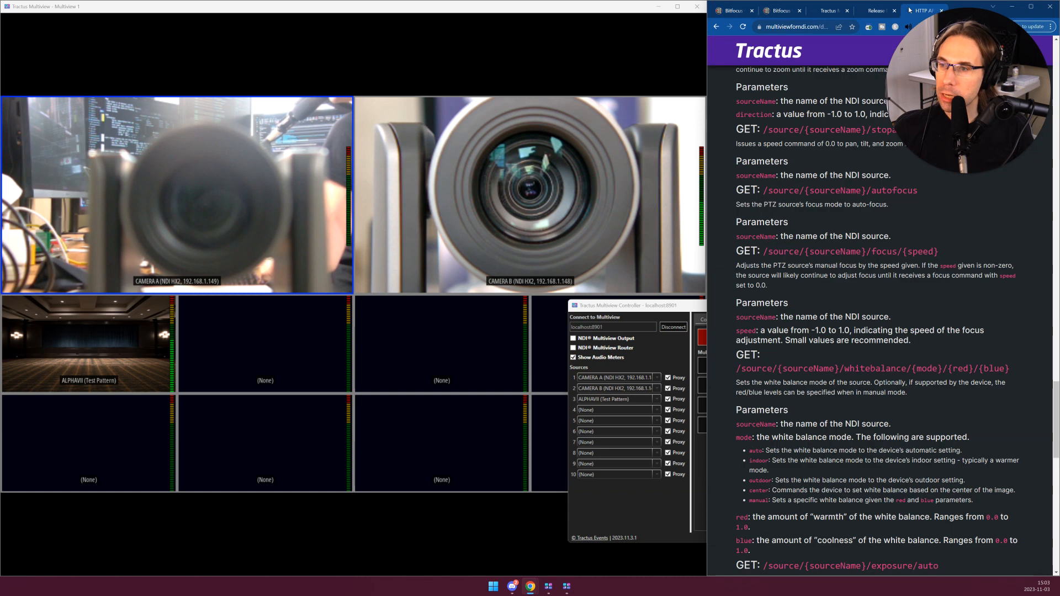
click(872, 10)
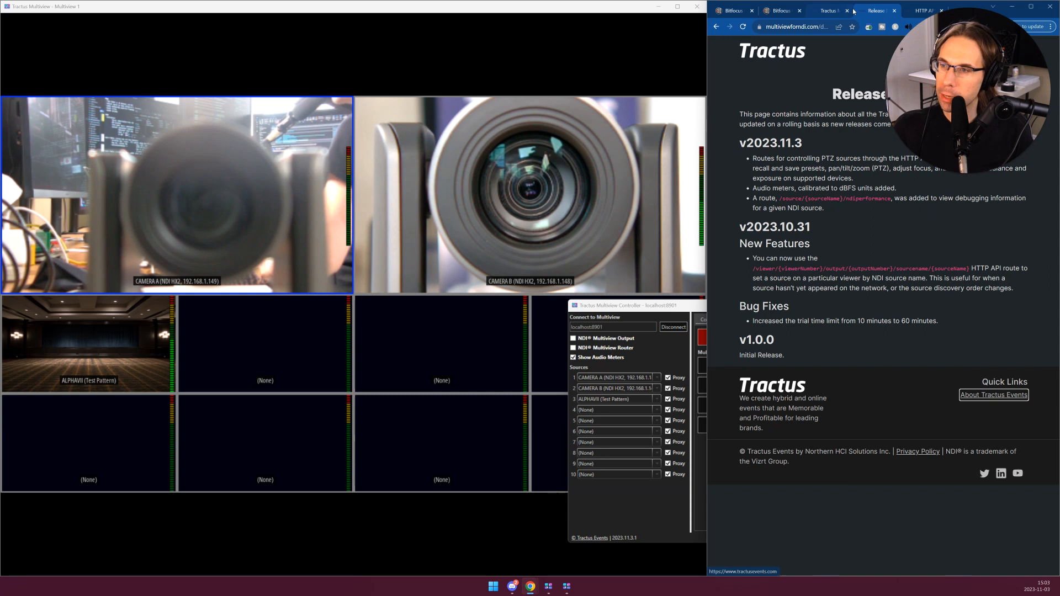
key(ctrl+Tab)
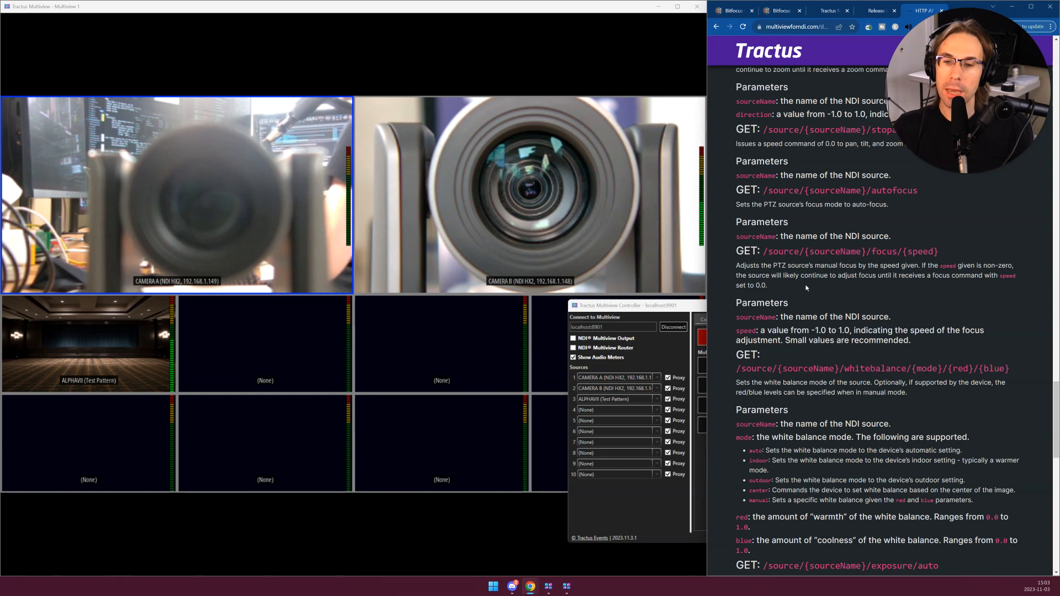
- Bring the Multiview Controller forward, move it over the lower part of Camera B's feed, and open the Tractus Multiview home page
click(651, 308)
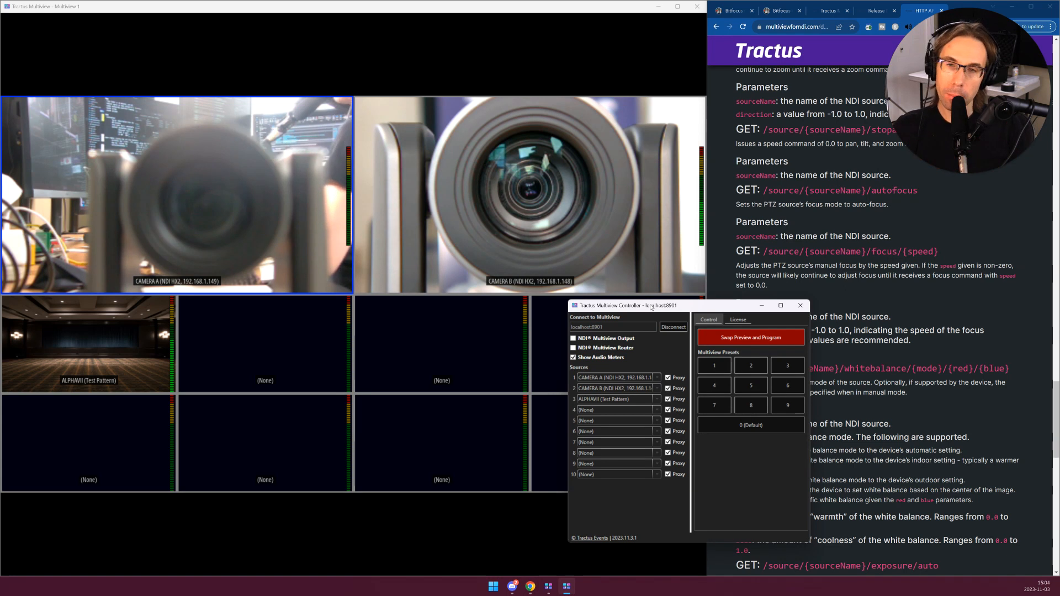
click(557, 203)
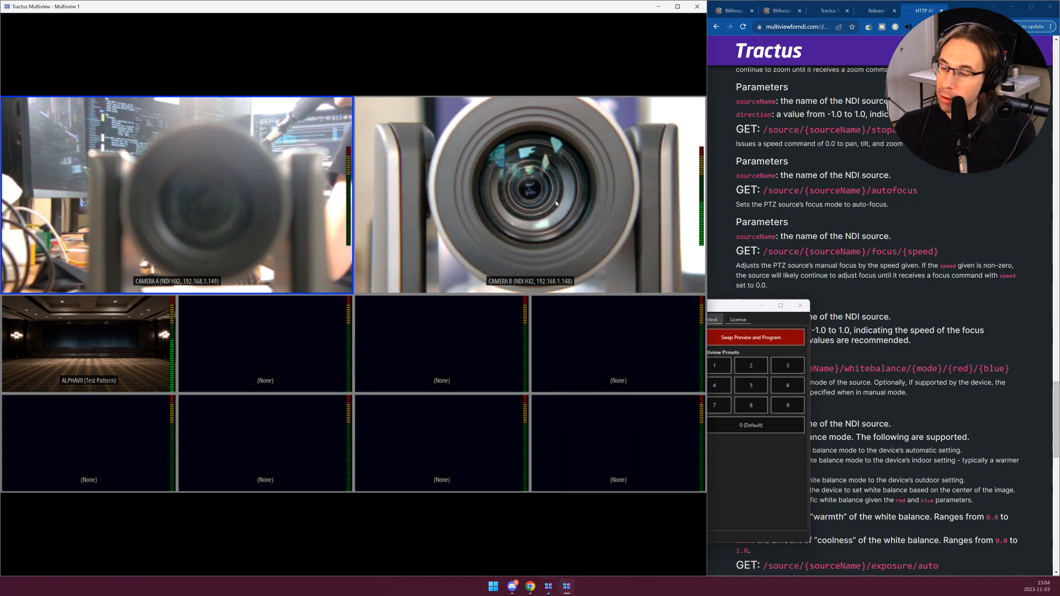
click(741, 315)
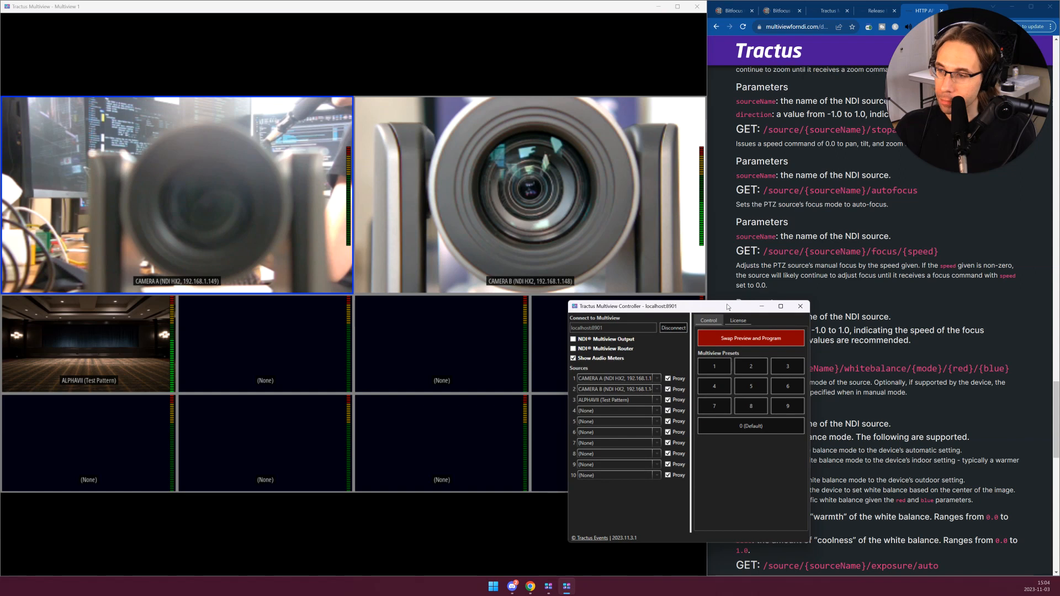
drag(735, 310, 637, 188)
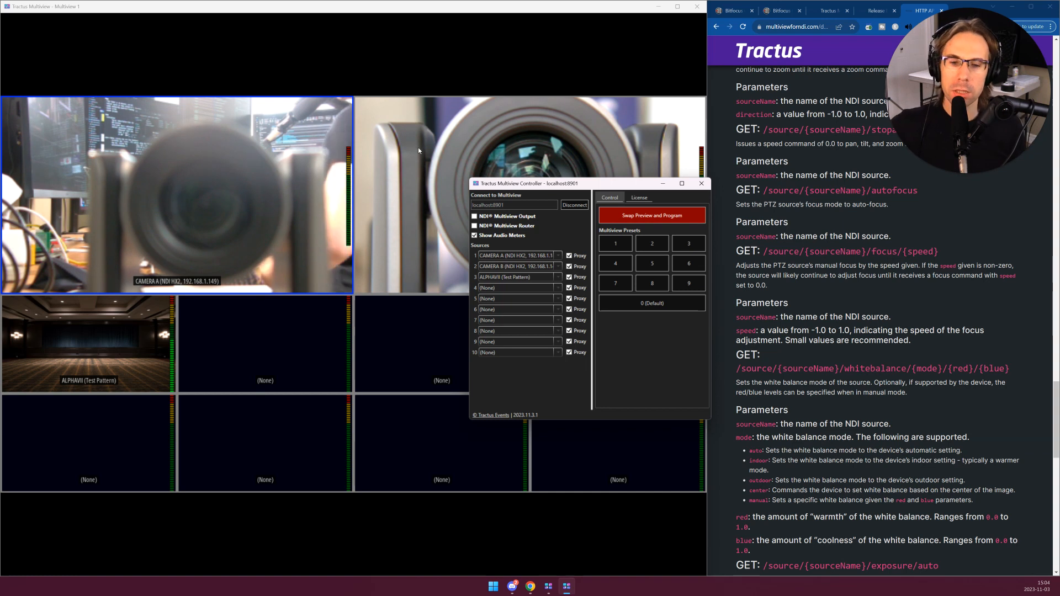
click(828, 10)
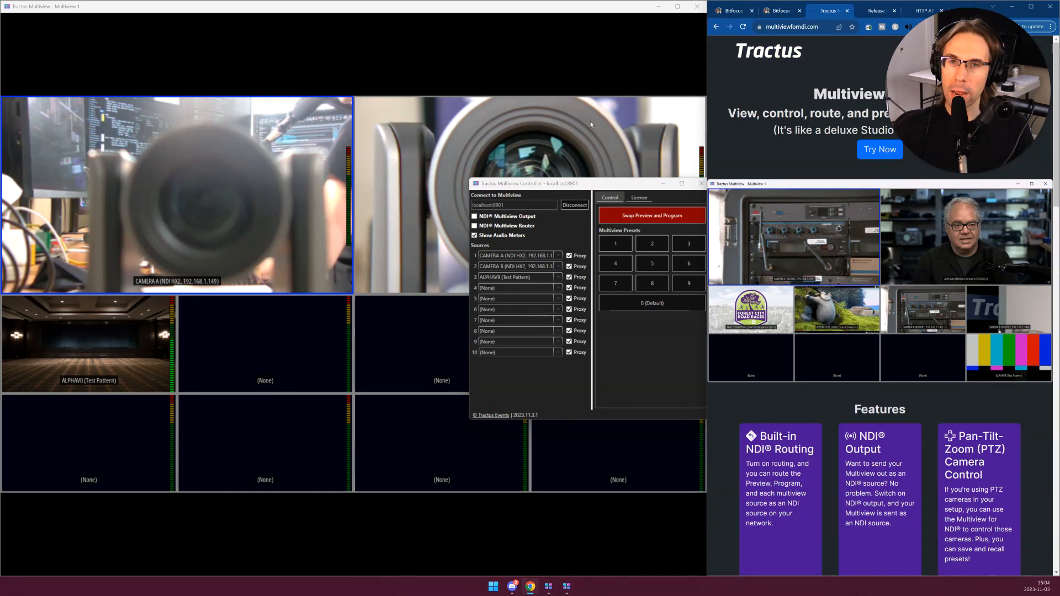